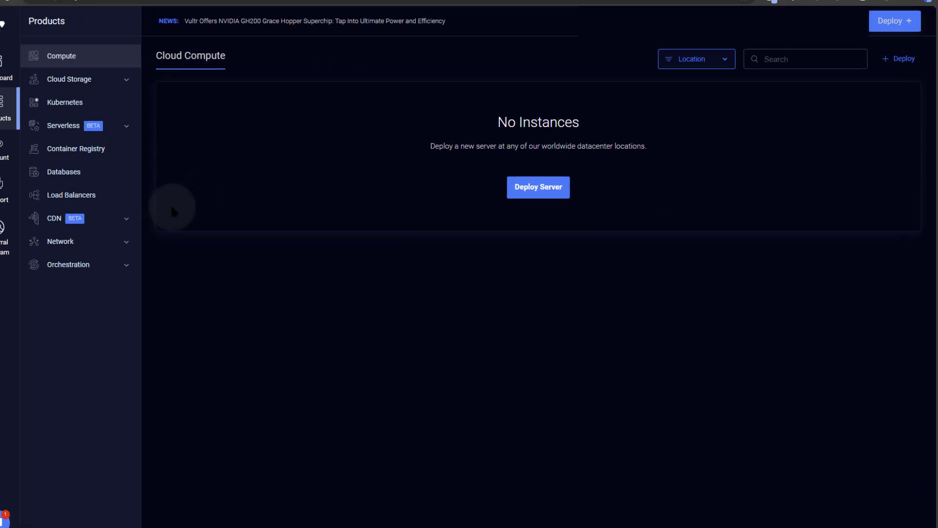
- Start creating a new Kubernetes cluster and name it sample
{"action": "left_click", "coordinate": [908, 22]}
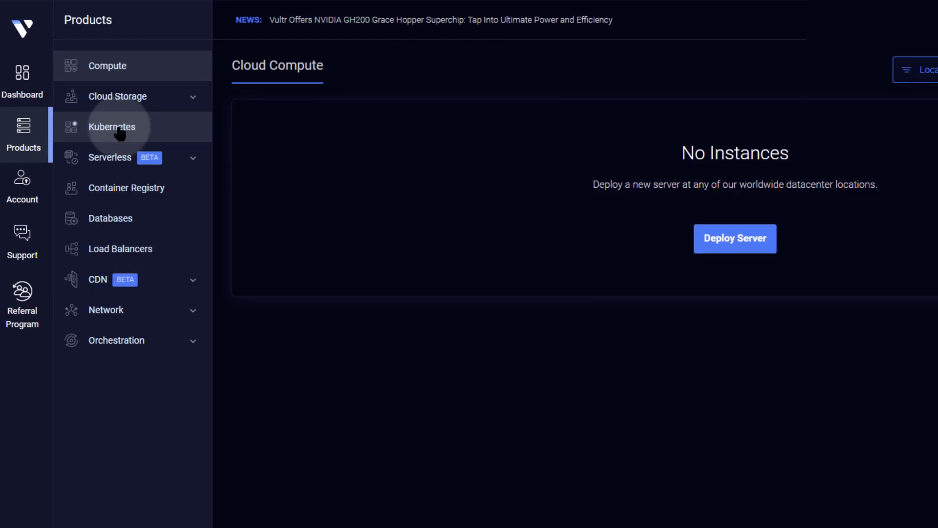
{"action": "left_click", "coordinate": [119, 131]}
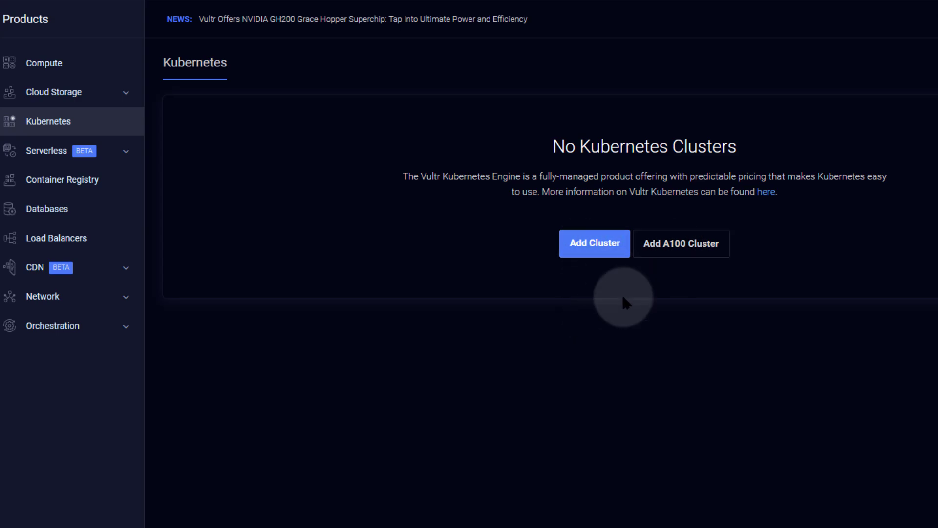
{"action": "left_click", "coordinate": [589, 244]}
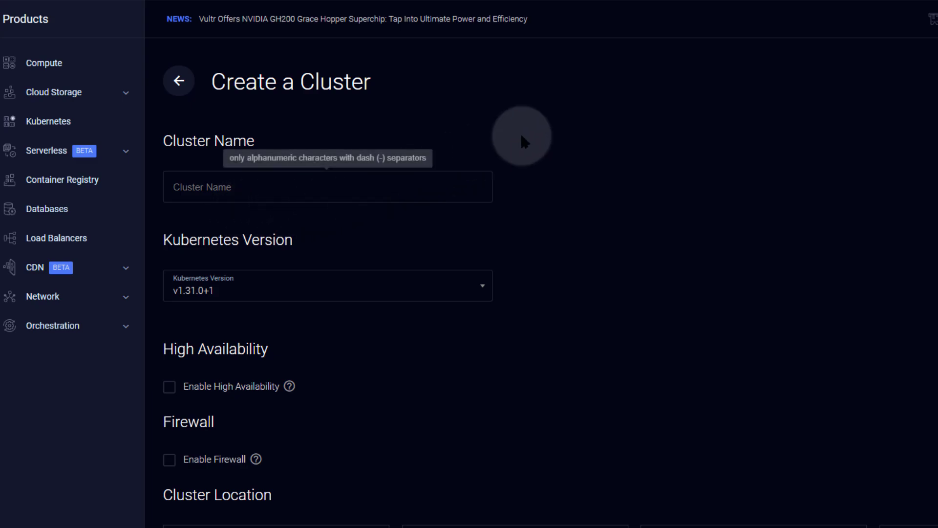
{"action": "left_click", "coordinate": [235, 189]}
{"action": "type", "text": "sample"}
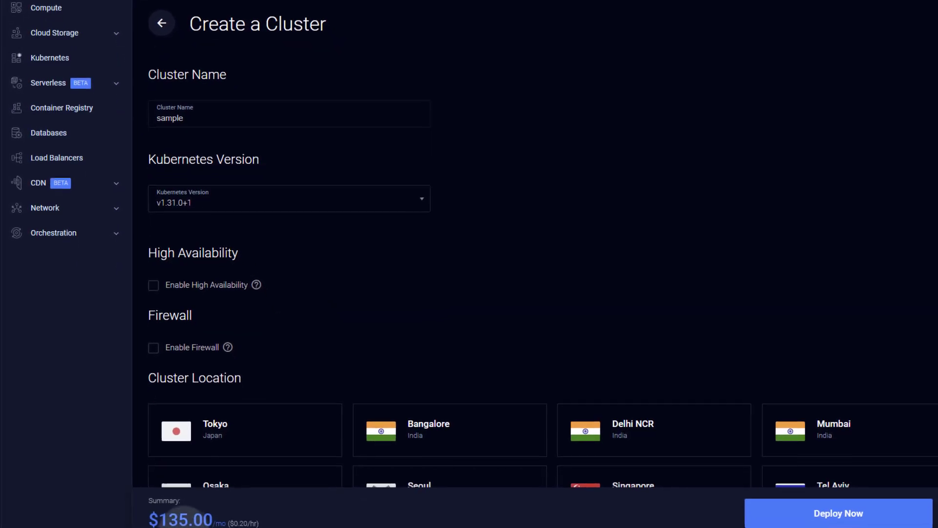
- Enable high availability for the cluster, switching it off and on again to compare the summary price
{"action": "left_click", "coordinate": [152, 277]}
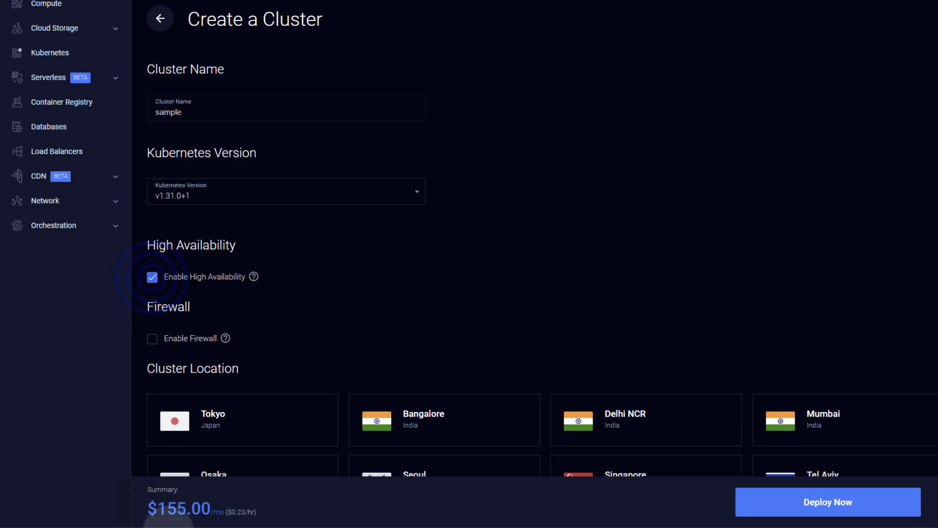
{"action": "left_click", "coordinate": [167, 506]}
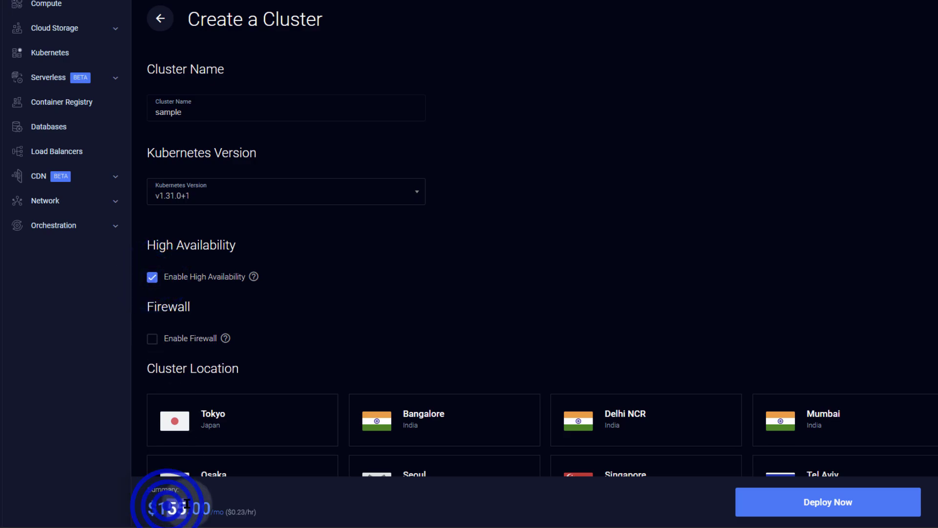
{"action": "left_click", "coordinate": [167, 507]}
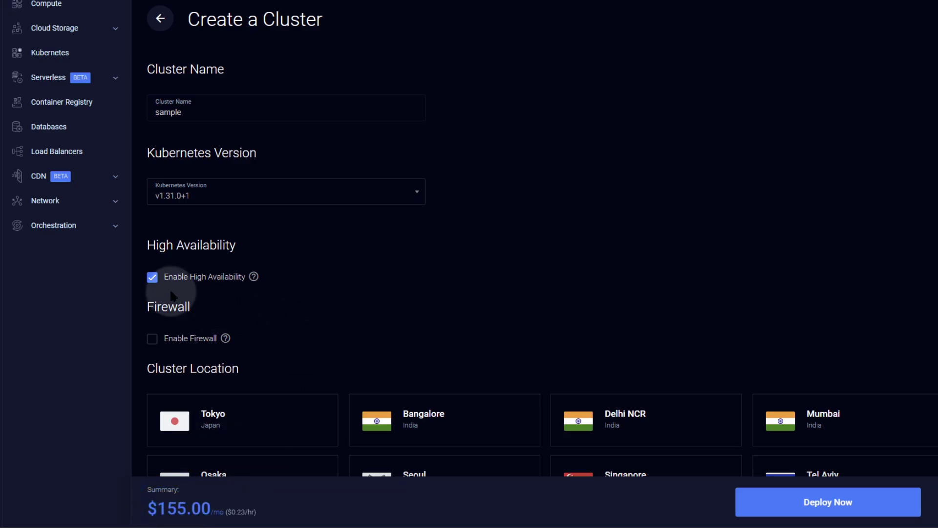
{"action": "left_click", "coordinate": [152, 277]}
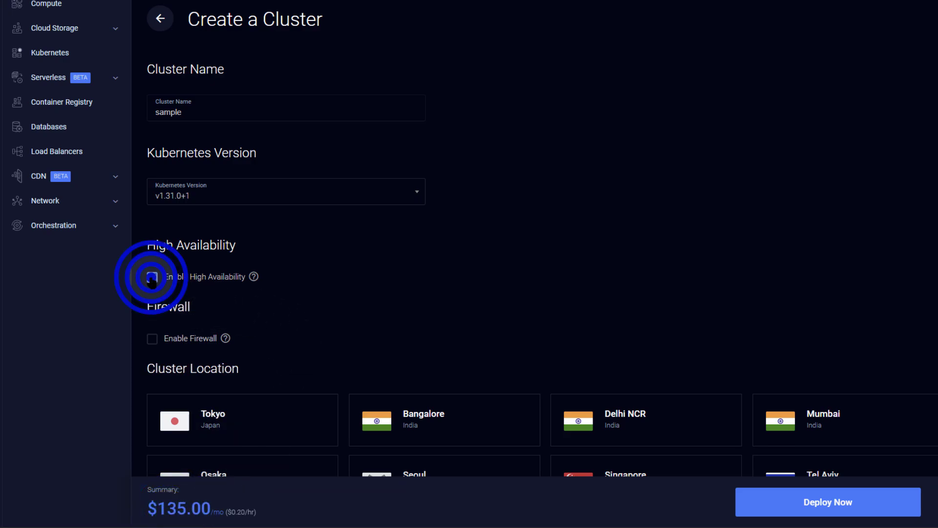
{"action": "left_click", "coordinate": [157, 503]}
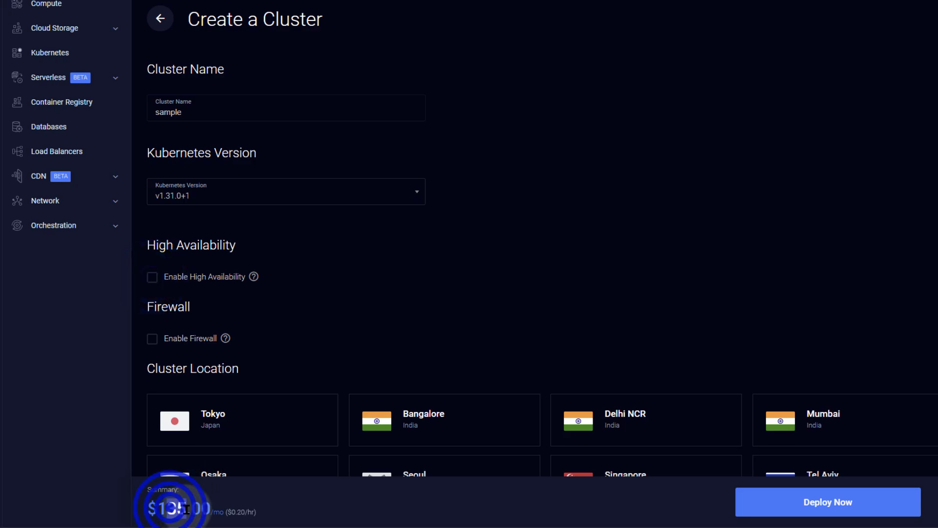
{"action": "left_click", "coordinate": [152, 278]}
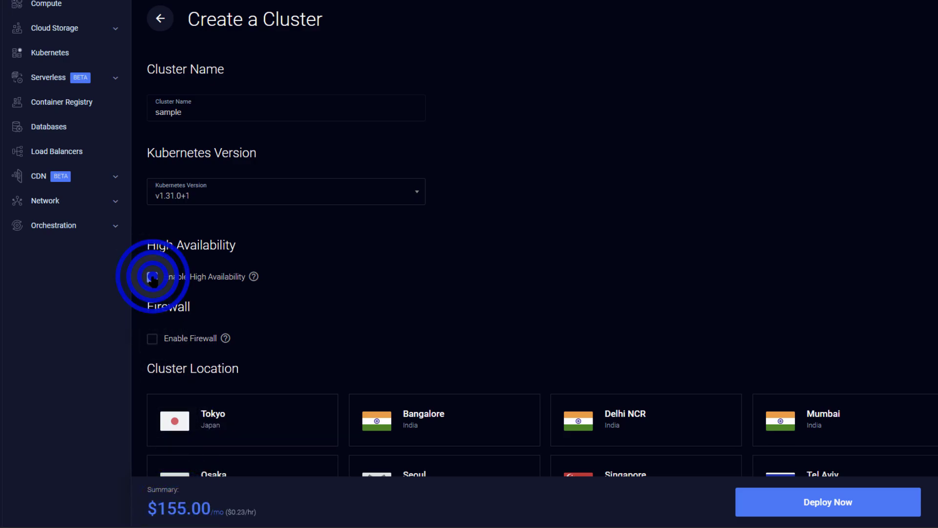
{"action": "mouse_move", "coordinate": [252, 275]}
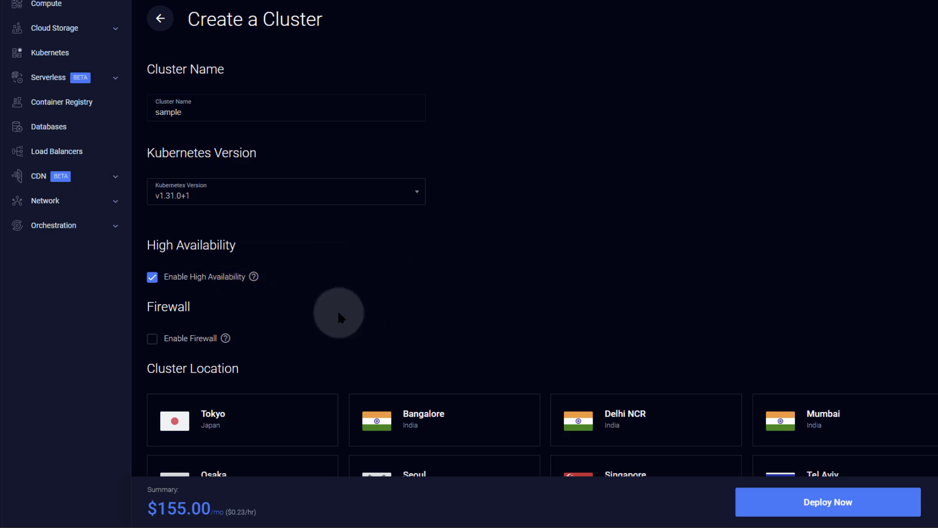
- Enable the cluster's firewall and select London, United Kingdom, as the cluster location
{"action": "scroll", "coordinate": [264, 308], "scroll_direction": "down", "scroll_amount": 2}
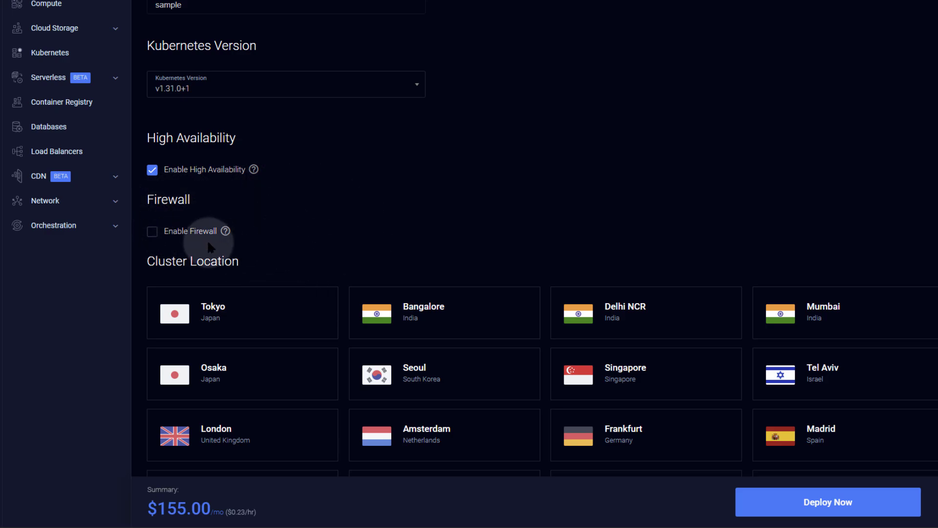
{"action": "left_click", "coordinate": [152, 231]}
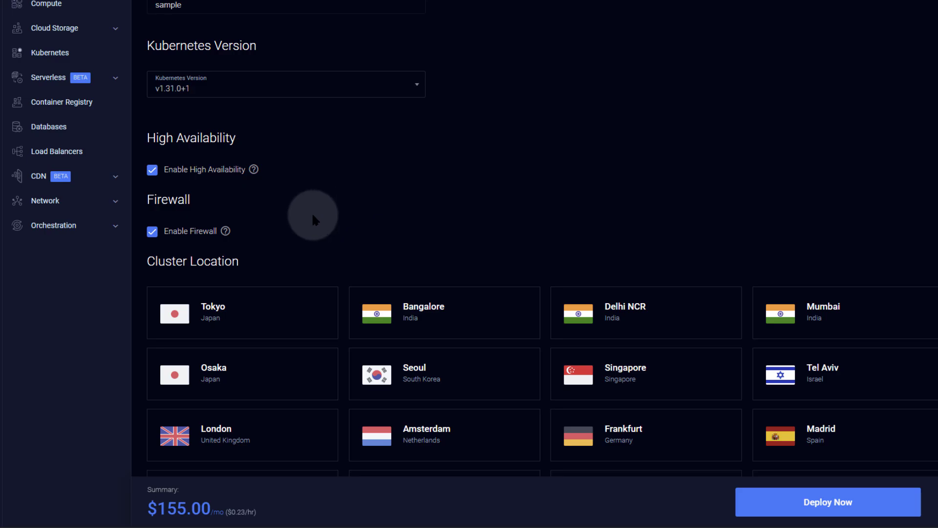
{"action": "scroll", "coordinate": [317, 179], "scroll_direction": "down", "scroll_amount": 3}
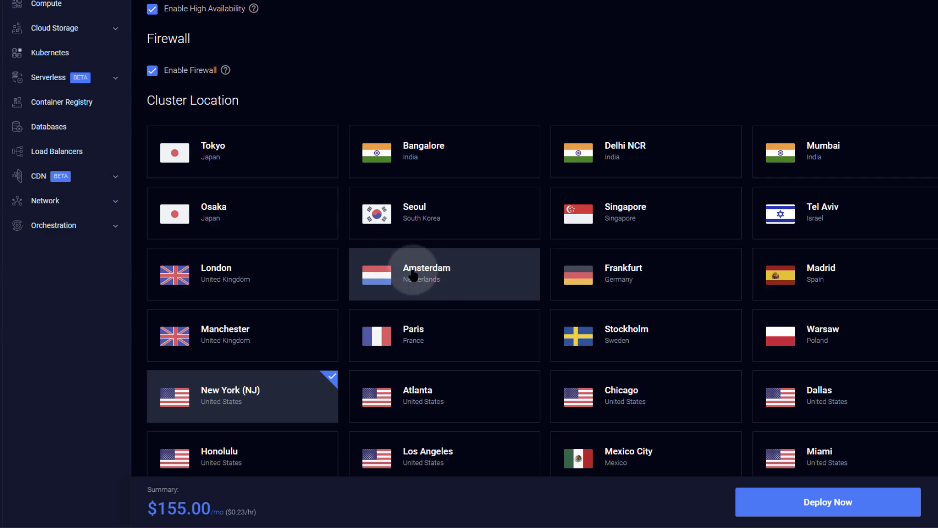
{"action": "left_click", "coordinate": [258, 271]}
- Review the cluster capacity settings: the required label, number of nodes, monthly rate, node pool types and plan
{"action": "scroll", "coordinate": [247, 266], "scroll_direction": "down", "scroll_amount": 9}
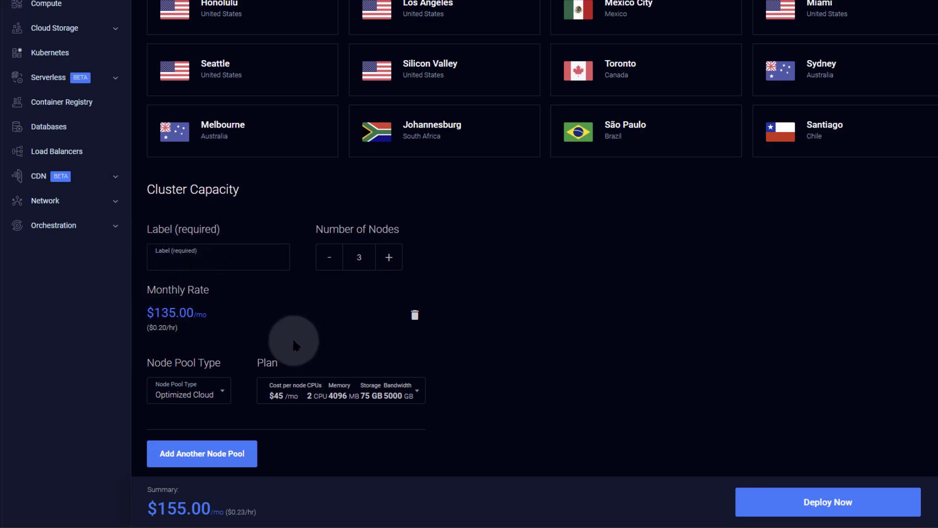
{"action": "left_click", "coordinate": [210, 254]}
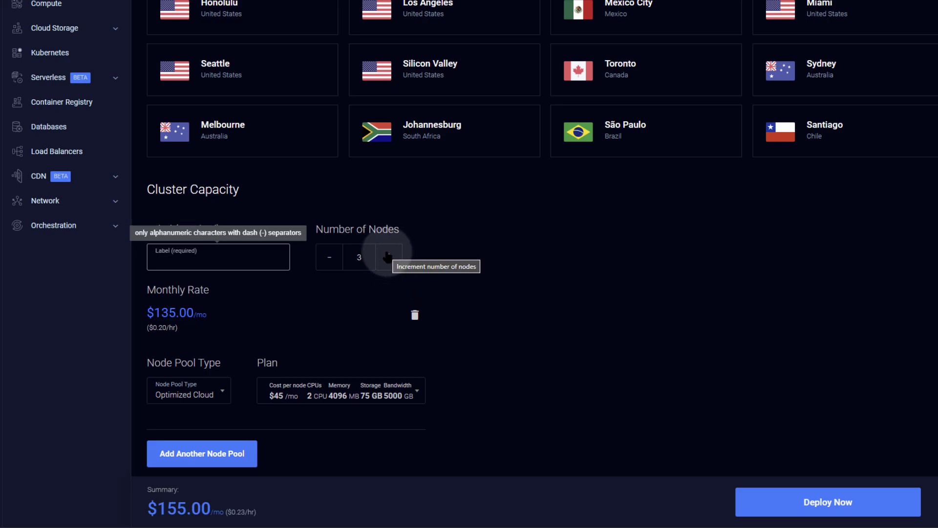
{"action": "left_click", "coordinate": [314, 295]}
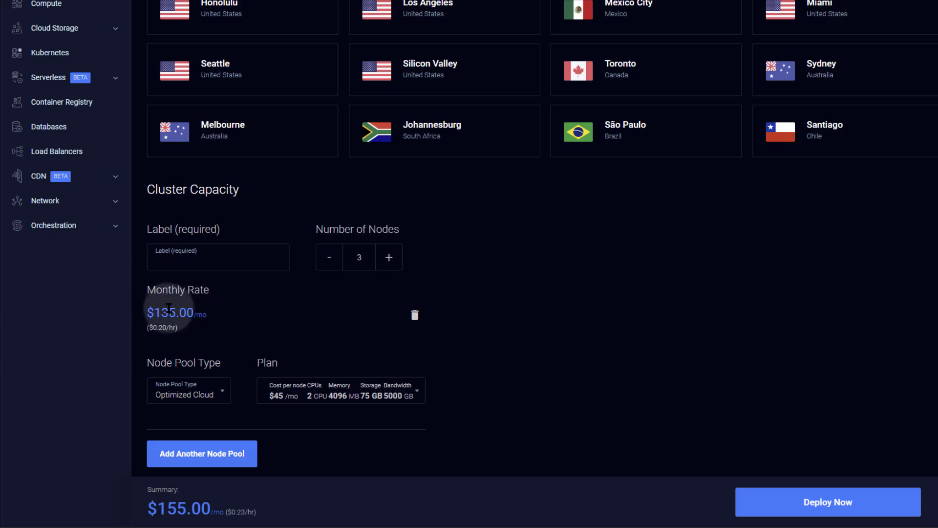
{"action": "left_click", "coordinate": [208, 389]}
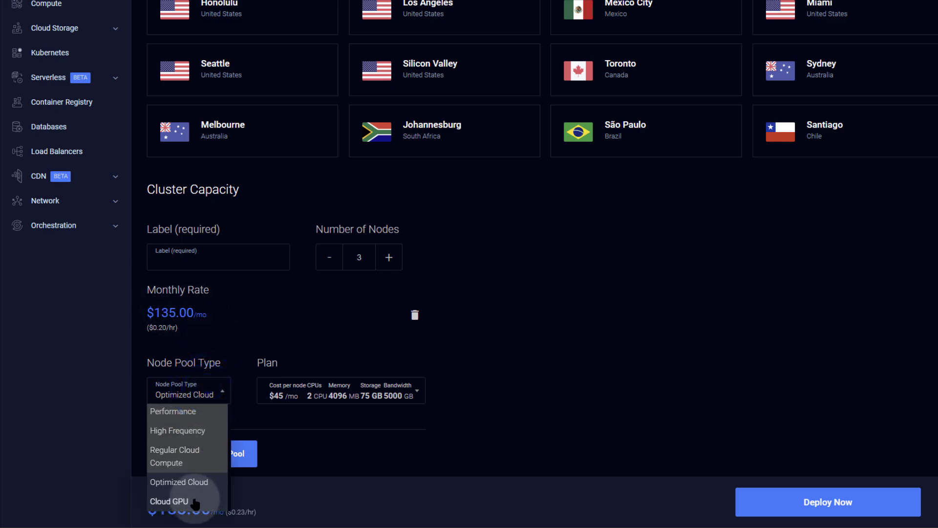
{"action": "left_click", "coordinate": [459, 407]}
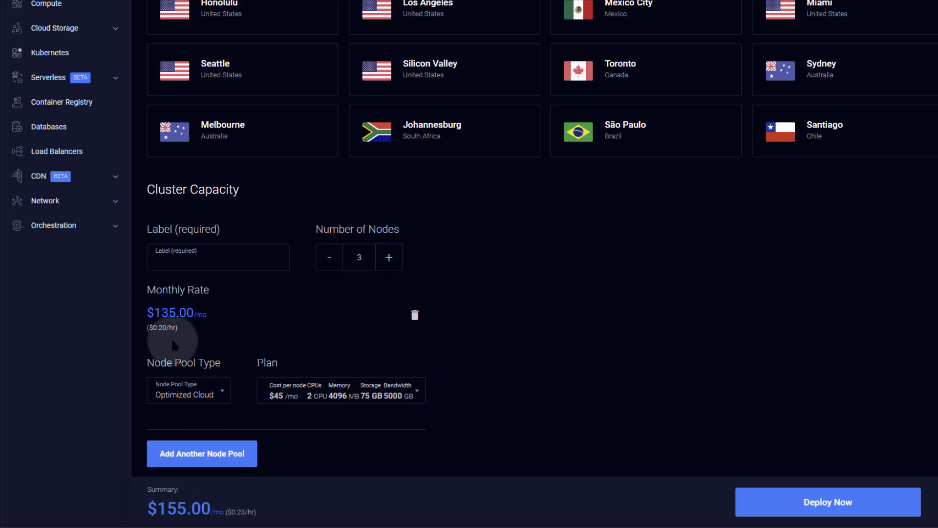
{"action": "left_click_drag", "start_coordinate": [147, 362], "coordinate": [218, 373]}
{"action": "left_click", "coordinate": [529, 351]}
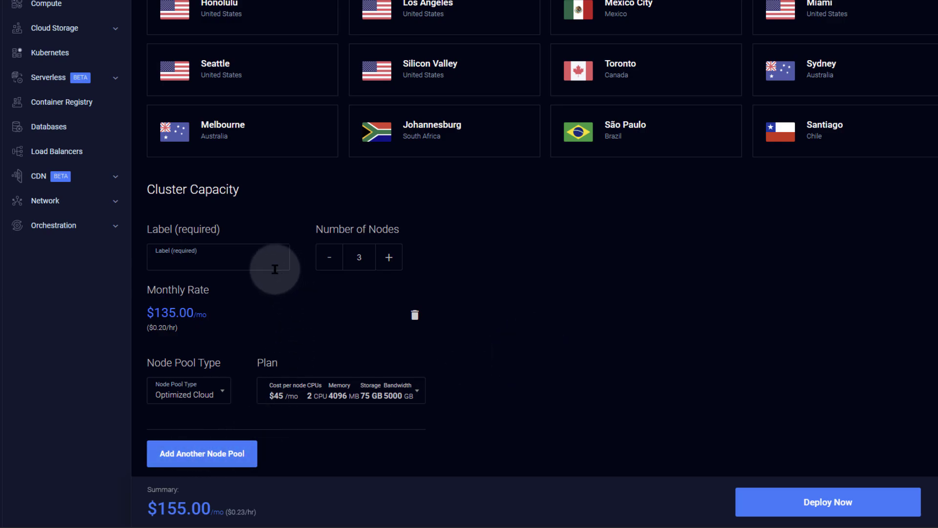
{"action": "mouse_move", "coordinate": [275, 269]}
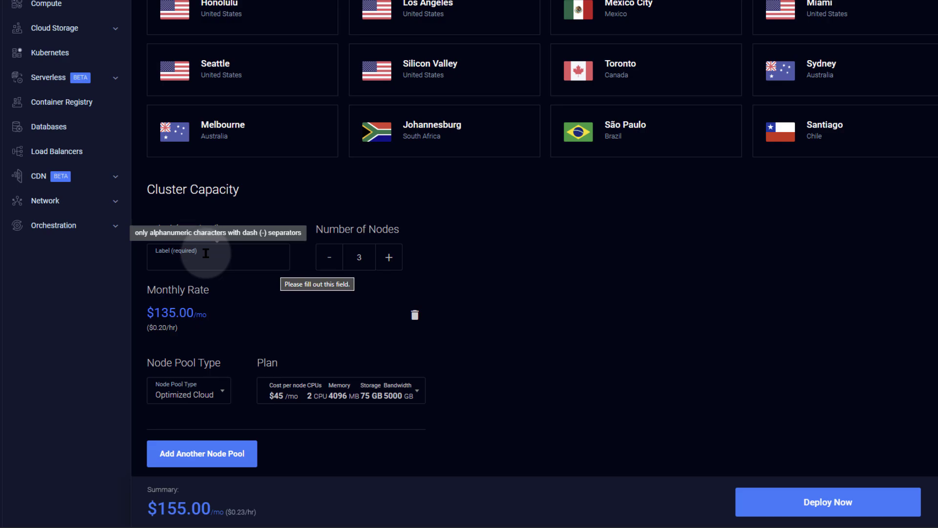
{"action": "left_click", "coordinate": [495, 254]}
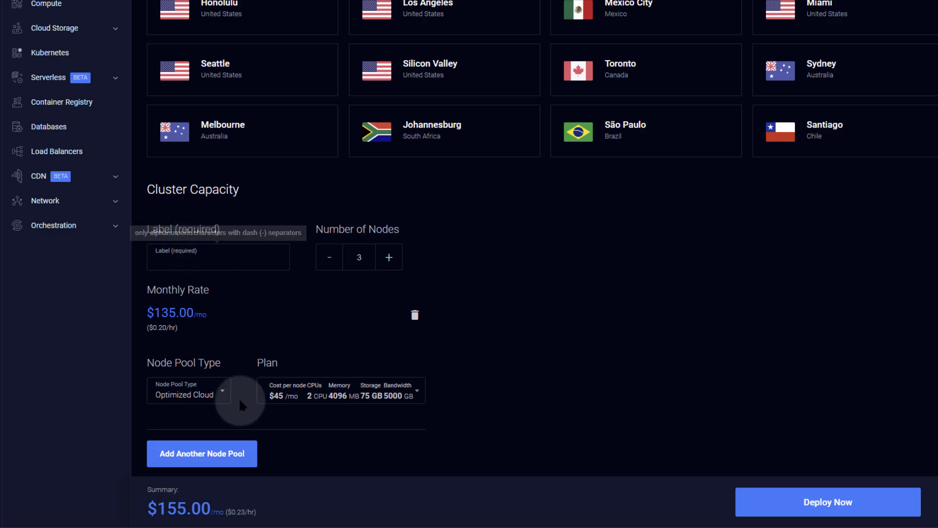
- Examine the node pool type options, keeping Optimized Cloud selected
{"action": "left_click", "coordinate": [203, 255]}
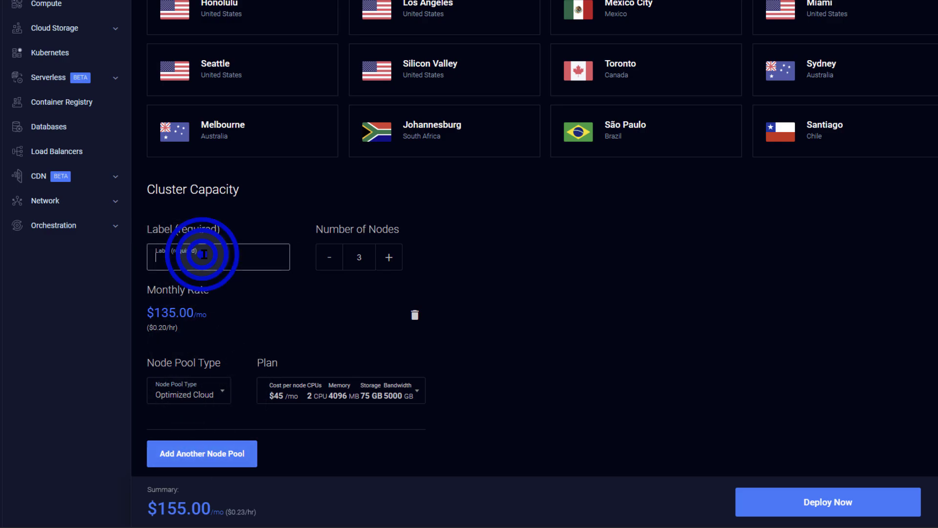
{"action": "left_click", "coordinate": [207, 392]}
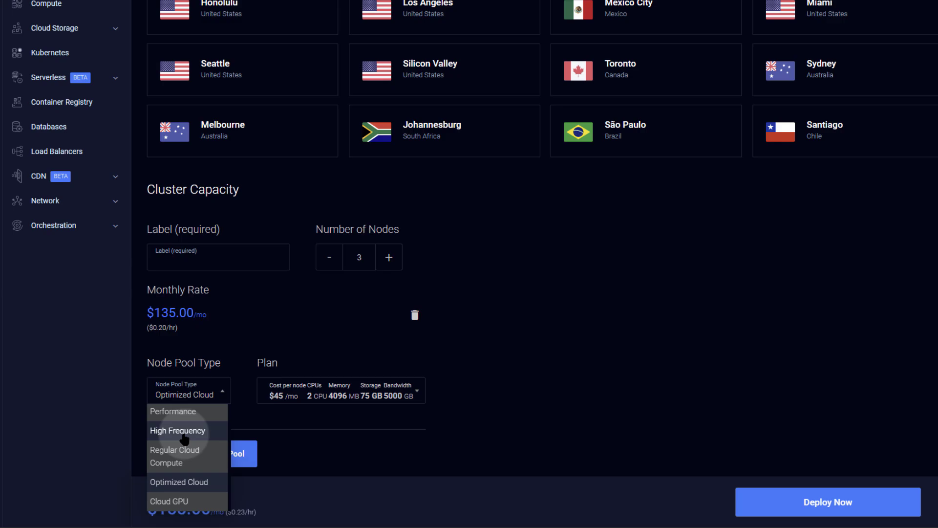
{"action": "left_click", "coordinate": [209, 392]}
{"action": "left_click", "coordinate": [210, 393]}
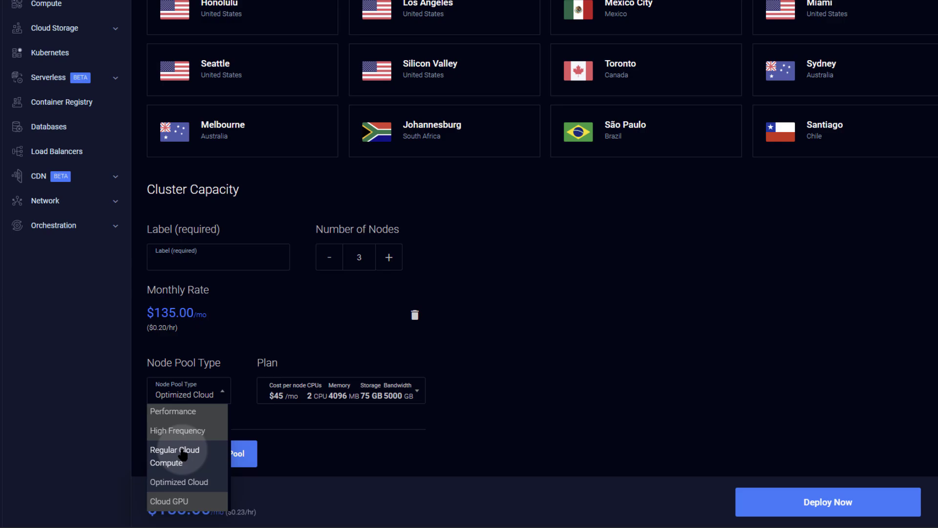
{"action": "left_click", "coordinate": [180, 483]}
- Label the node pool nodeperf, checking the name against the available node pool types
{"action": "left_click", "coordinate": [200, 255]}
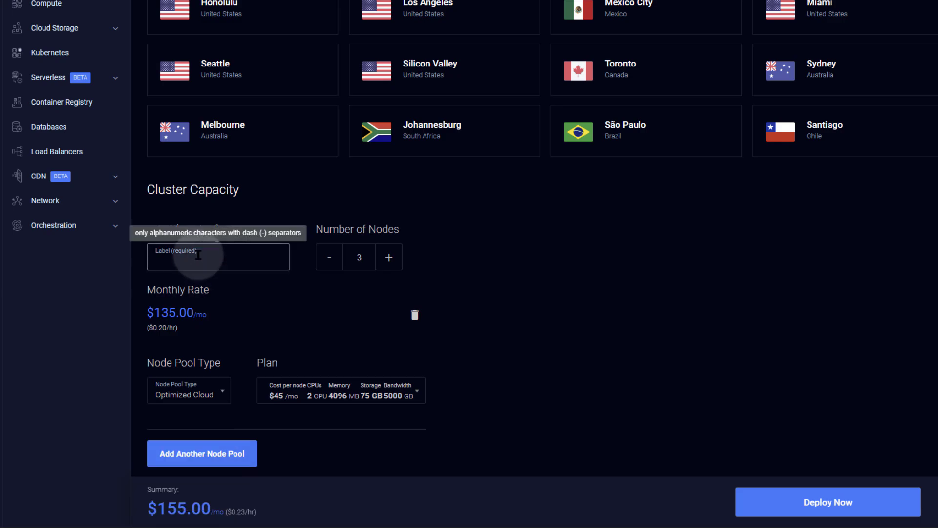
{"action": "left_click", "coordinate": [198, 393]}
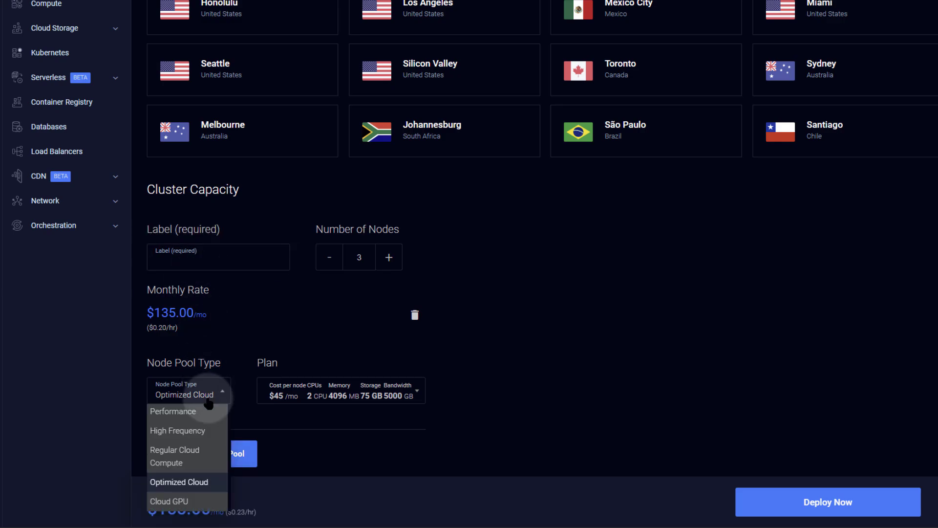
{"action": "left_click", "coordinate": [205, 258]}
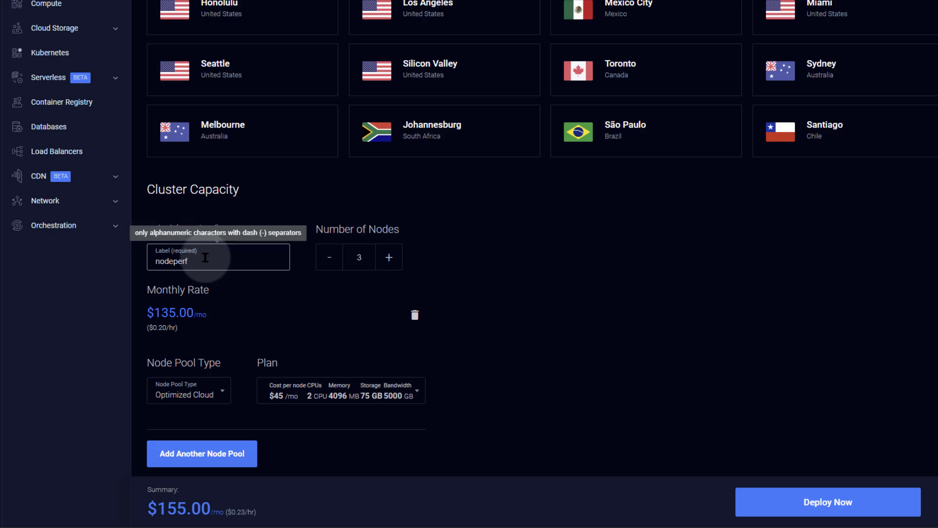
{"action": "left_click", "coordinate": [219, 393]}
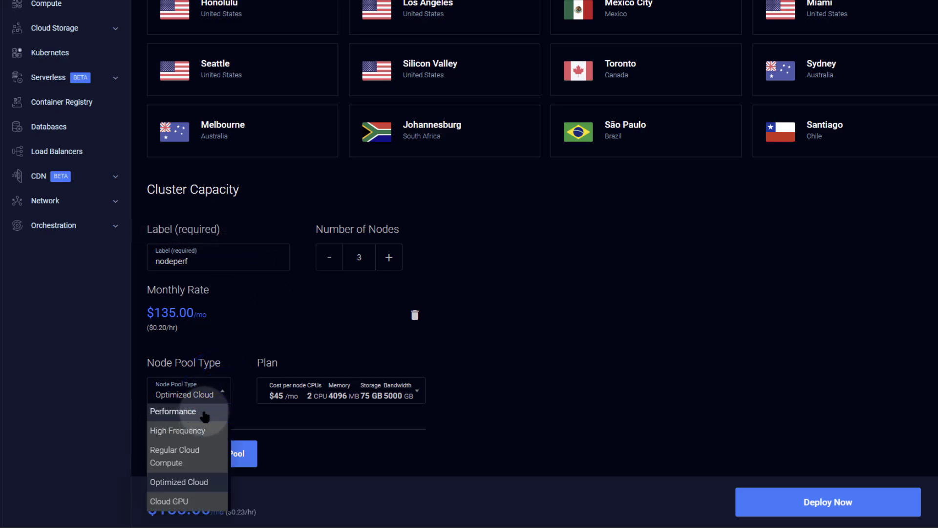
{"action": "left_click", "coordinate": [293, 312]}
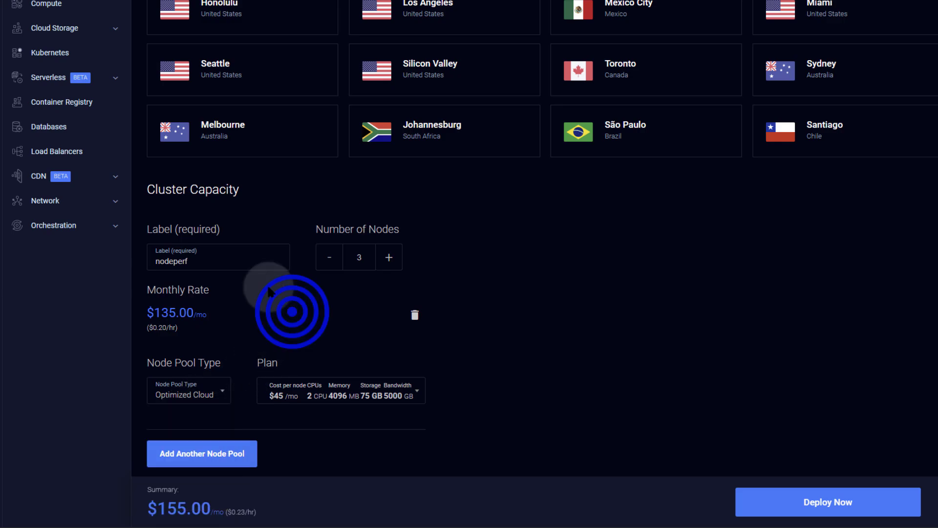
{"action": "left_click", "coordinate": [202, 262]}
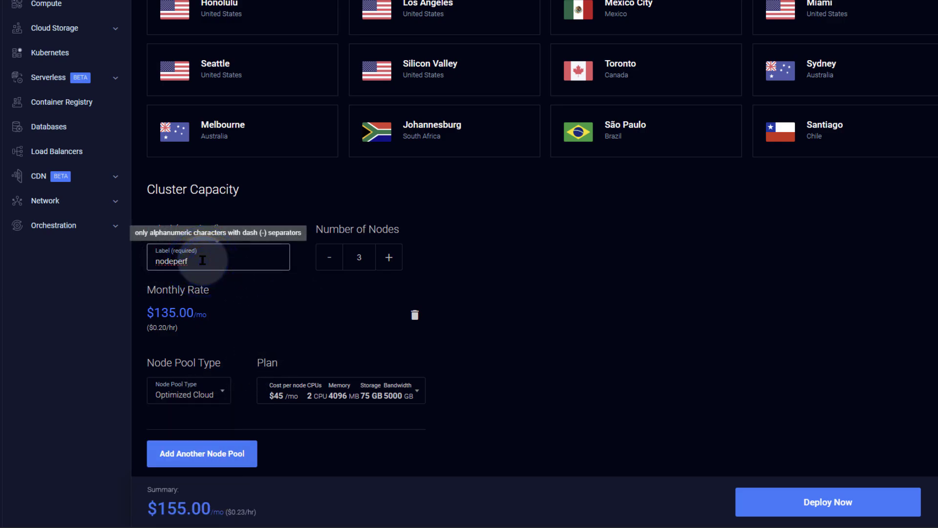
{"action": "left_click", "coordinate": [178, 262]}
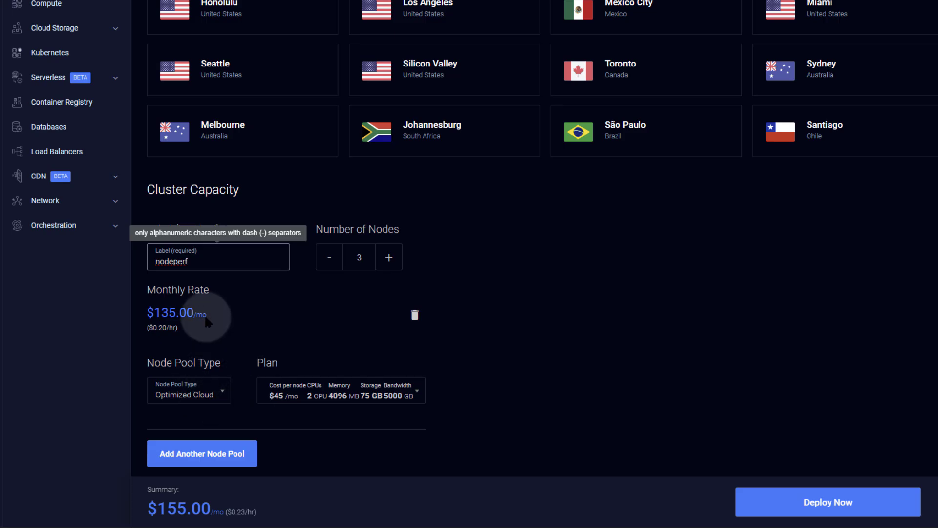
- Set the node pool to 2 nodes and choose Performance as its node pool type
{"action": "left_click", "coordinate": [331, 259]}
{"action": "left_click", "coordinate": [330, 258]}
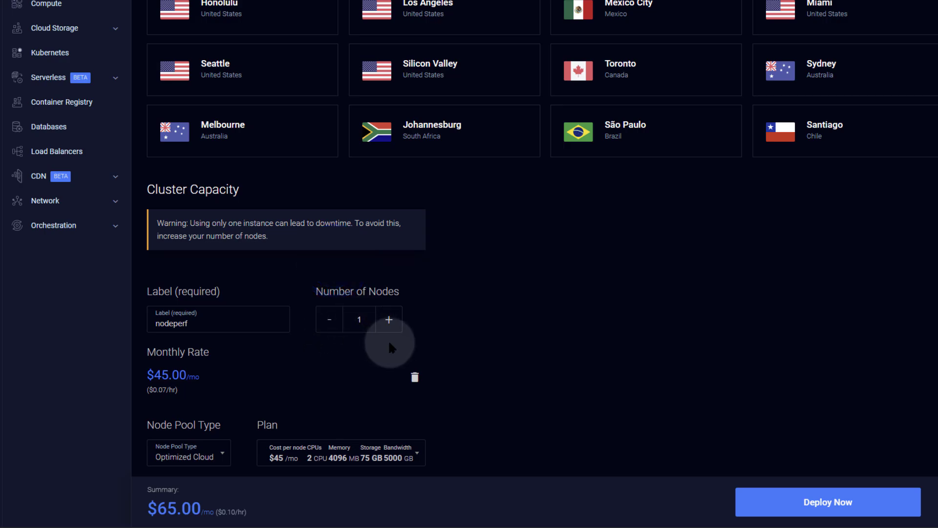
{"action": "left_click", "coordinate": [389, 320]}
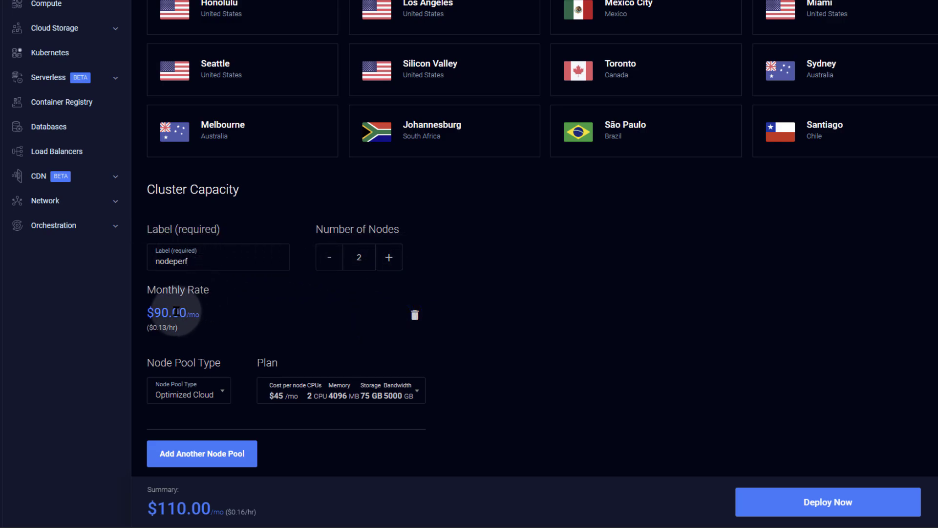
{"action": "left_click", "coordinate": [190, 393]}
{"action": "left_click", "coordinate": [182, 417]}
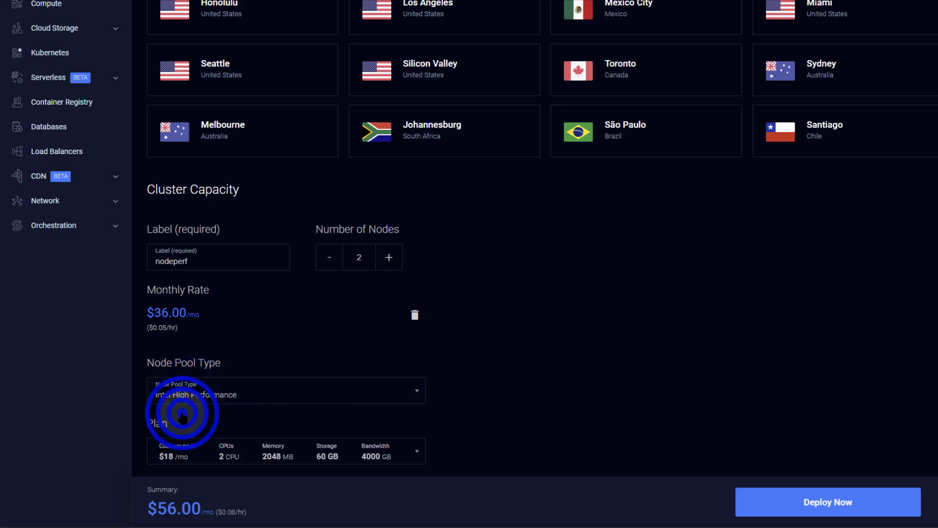
- Examine the plan options for the nodeperf pool, keeping the $18/mo plan with 2 CPUs and 2048 MB memory
{"action": "scroll", "coordinate": [492, 359], "scroll_direction": "down", "scroll_amount": 1}
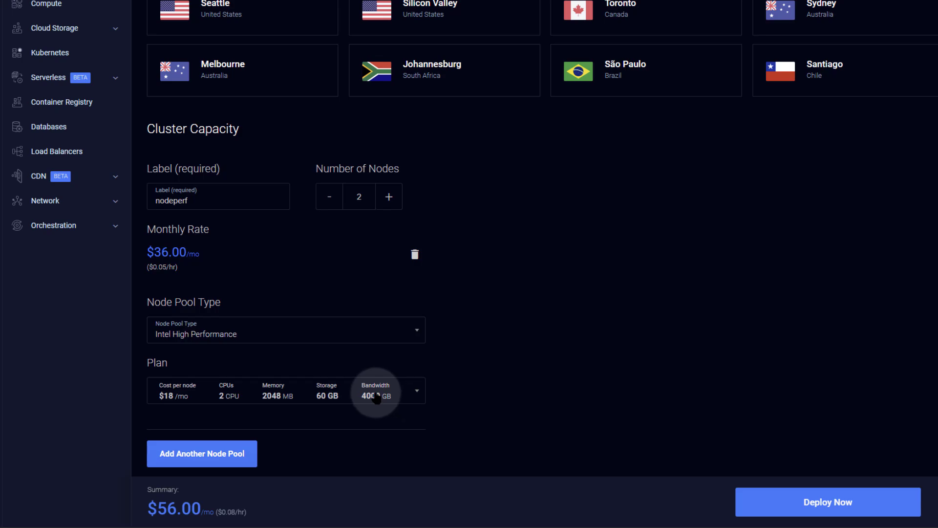
{"action": "left_click", "coordinate": [226, 393]}
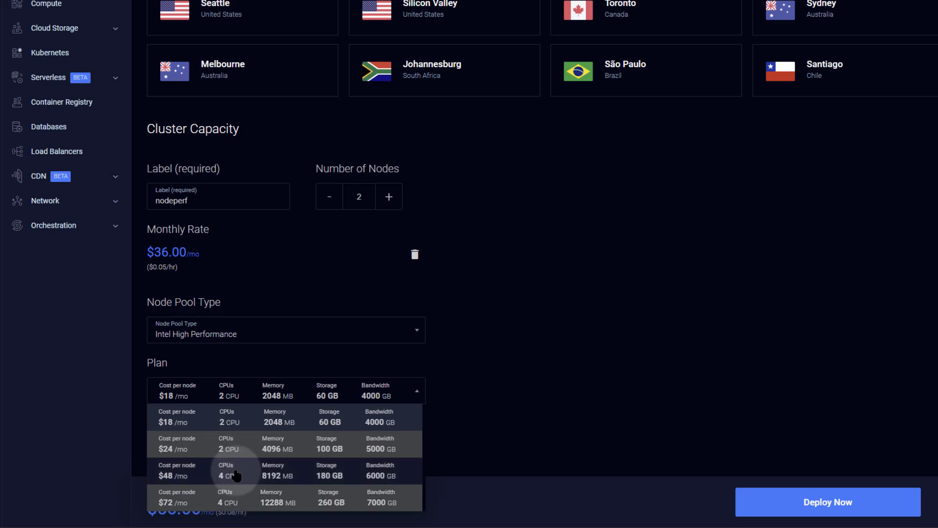
{"action": "left_click", "coordinate": [220, 279]}
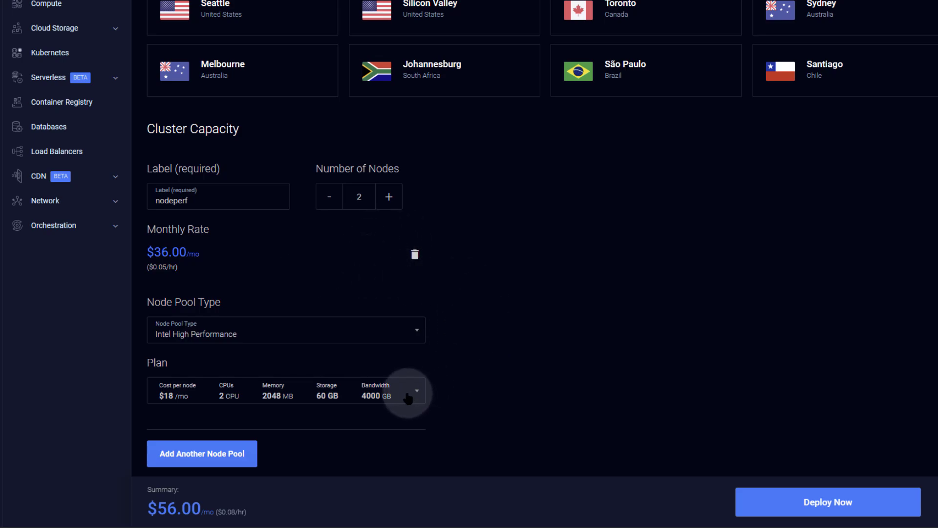
- Add a second node pool to the cluster and label it nodegpu
{"action": "left_click", "coordinate": [190, 455]}
{"action": "scroll", "coordinate": [262, 443], "scroll_direction": "down", "scroll_amount": 4}
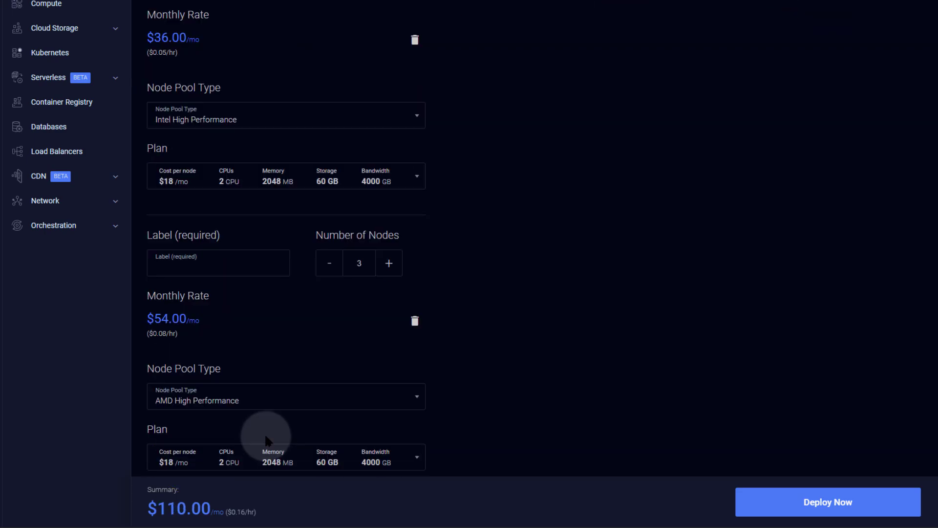
{"action": "left_click", "coordinate": [205, 256]}
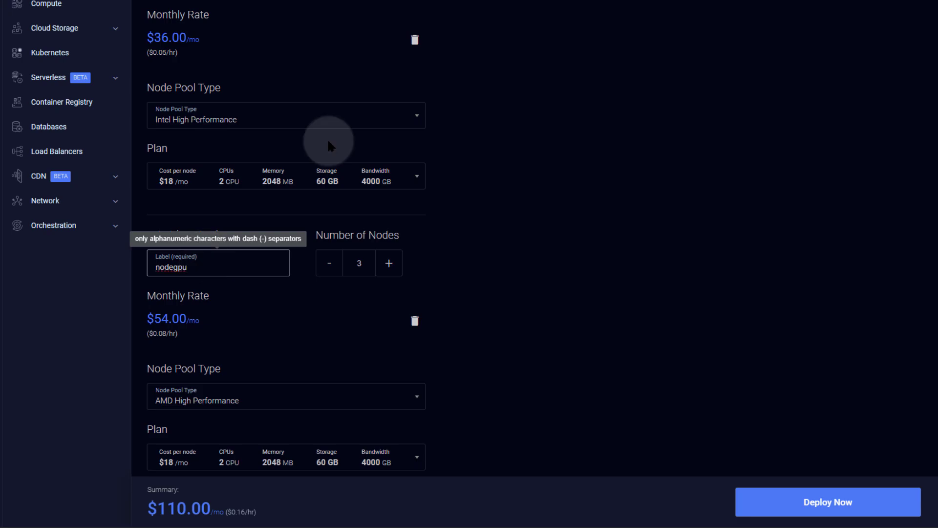
{"action": "left_click", "coordinate": [494, 258]}
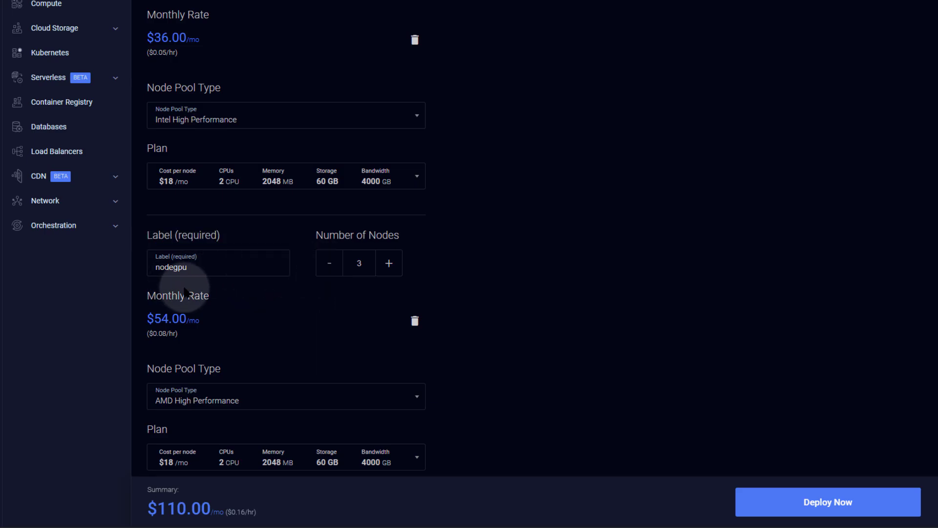
- Set the nodegpu pool's type to Cloud GPU and its number of nodes to 2
{"action": "scroll", "coordinate": [229, 376], "scroll_direction": "down", "scroll_amount": 1}
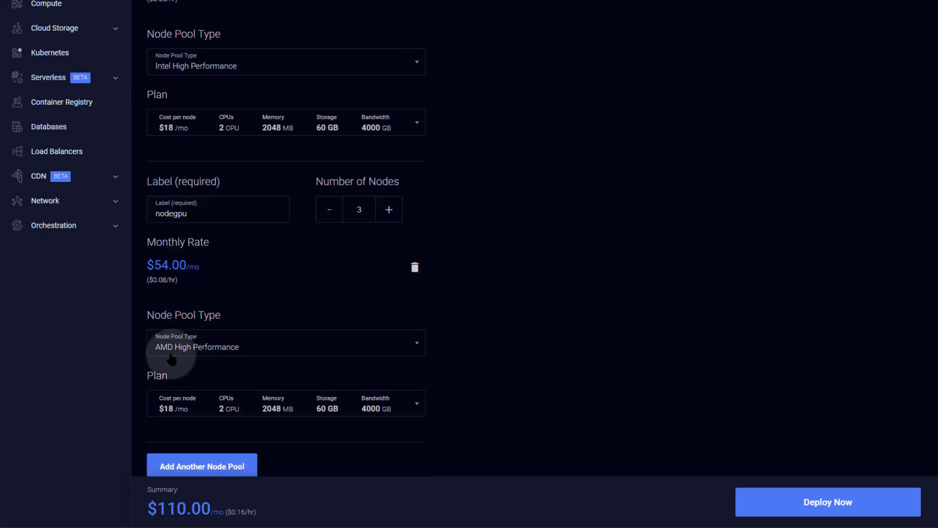
{"action": "left_click", "coordinate": [195, 345]}
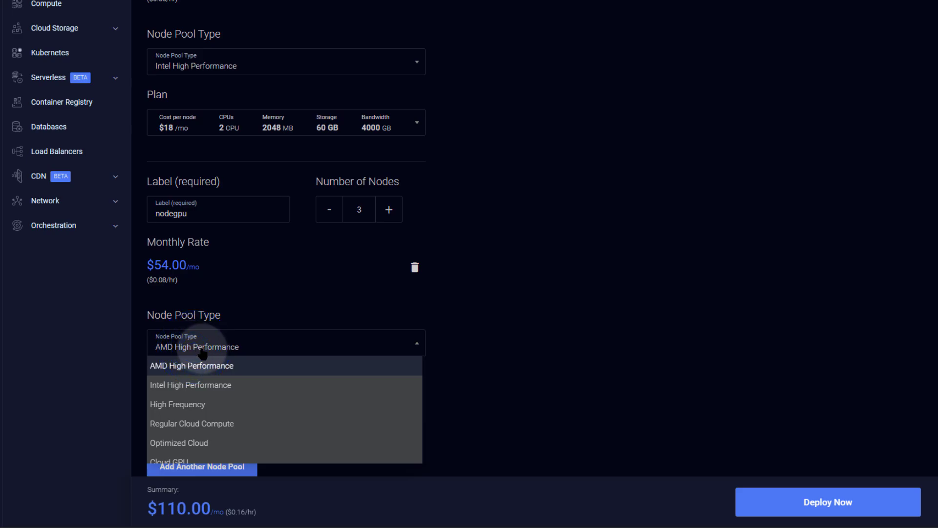
{"action": "scroll", "coordinate": [205, 446], "scroll_direction": "down", "scroll_amount": 1}
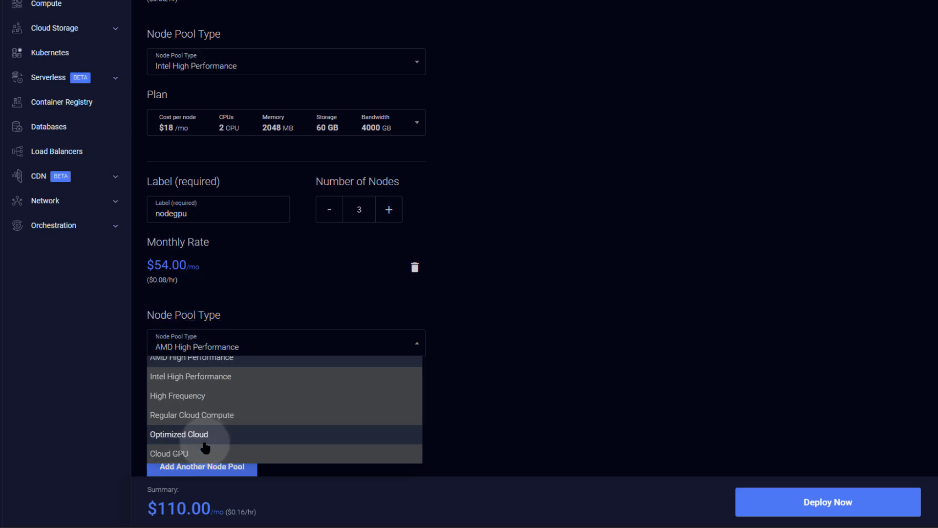
{"action": "left_click", "coordinate": [183, 456]}
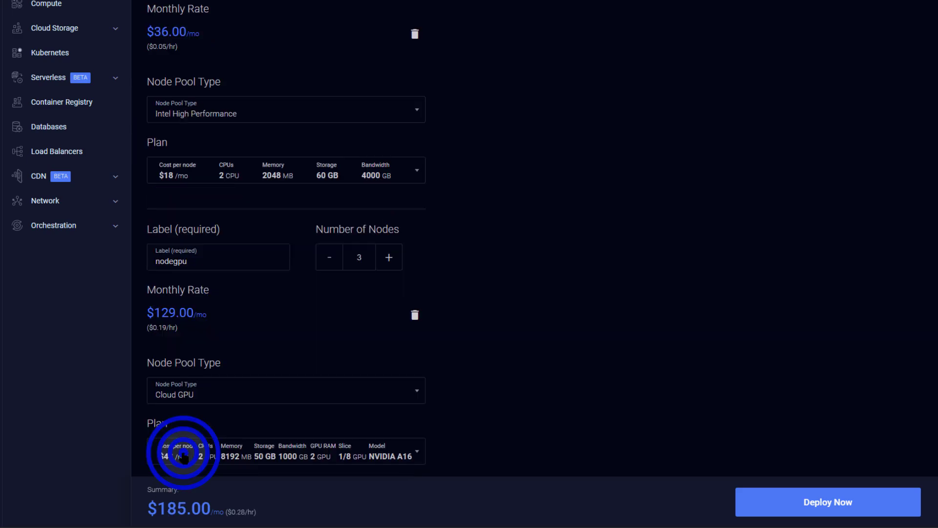
{"action": "left_click", "coordinate": [331, 256]}
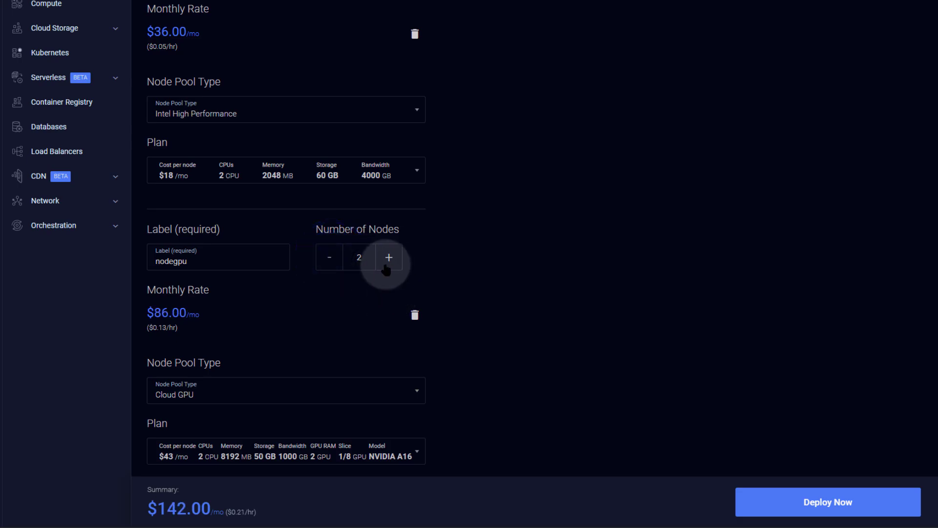
- Try 6 nodes for the nodeperf pool to compare the summary cost, and reduce the count again
{"action": "scroll", "coordinate": [441, 233], "scroll_direction": "up", "scroll_amount": 1}
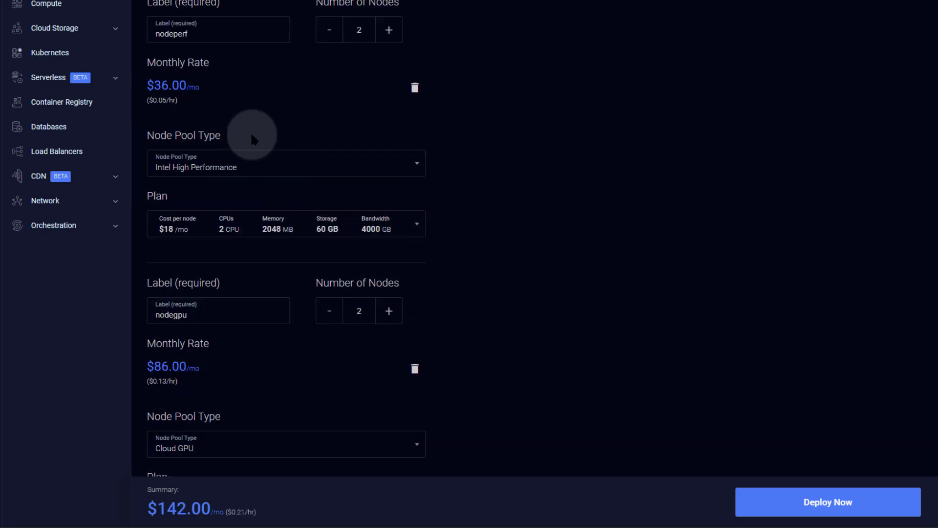
{"action": "left_click", "coordinate": [390, 30]}
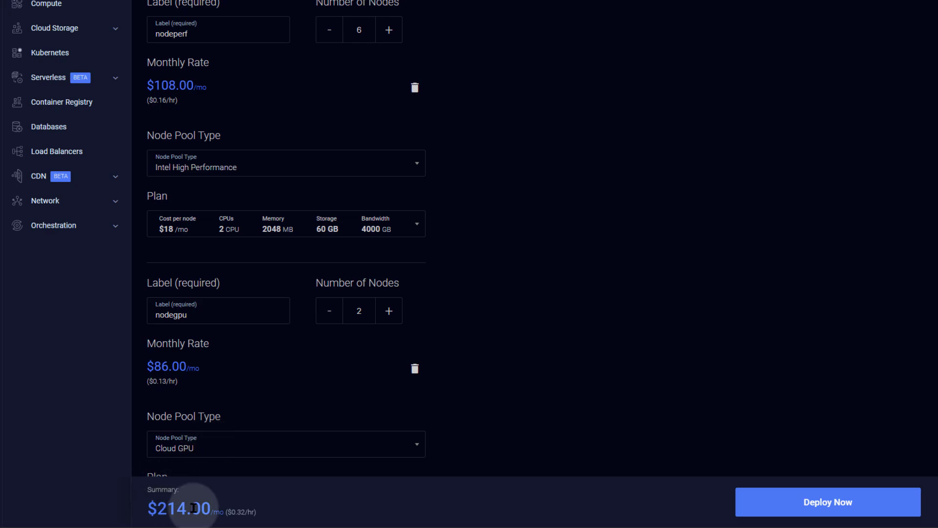
{"action": "left_click", "coordinate": [330, 30]}
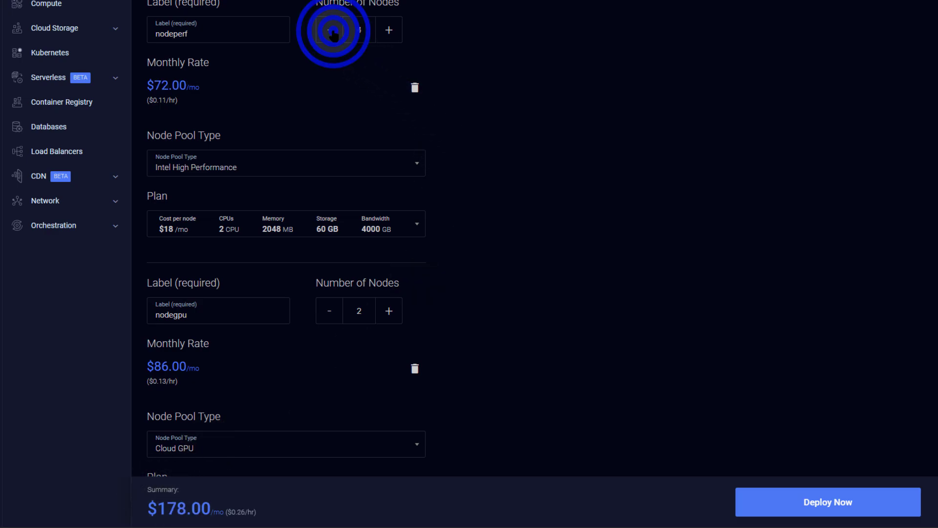
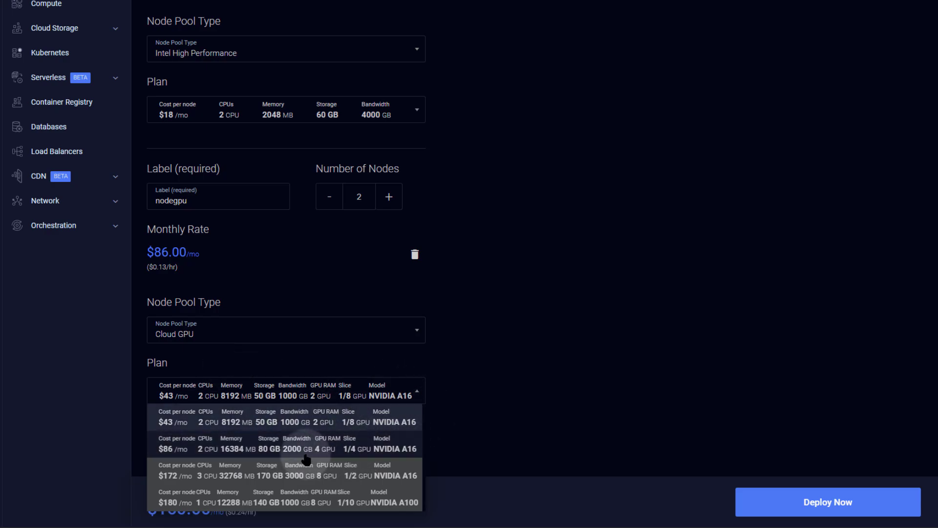
- Choose the $86/mo NVIDIA A16 plan with 16384 MB memory for nodegpu and check the summary cost
{"action": "left_click", "coordinate": [266, 451]}
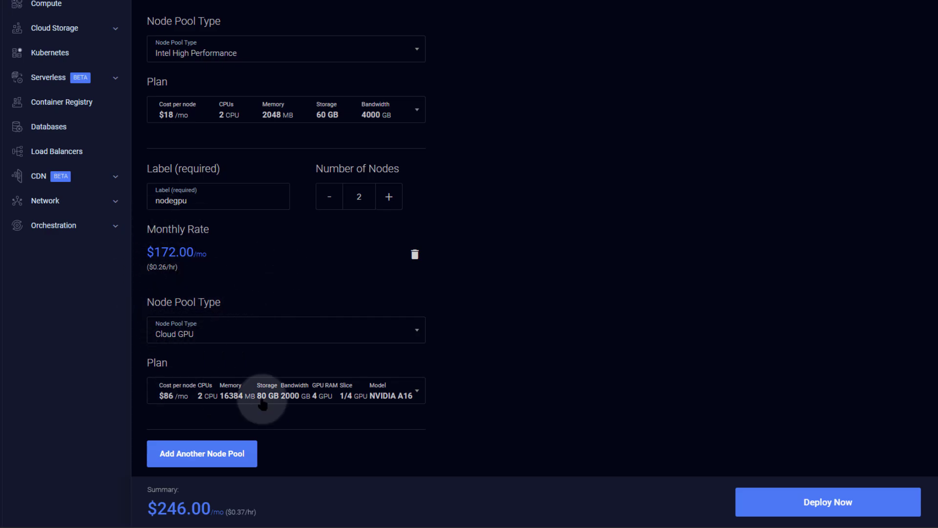
{"action": "left_click_drag", "start_coordinate": [158, 509], "coordinate": [186, 508]}
{"action": "left_click", "coordinate": [514, 410]}
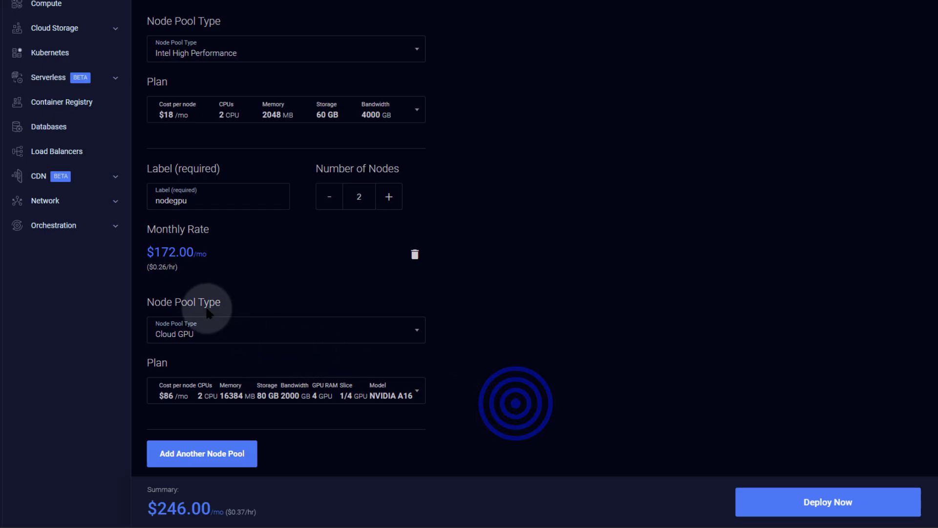
- Set the nodeperf pool to 2 nodes and the nodegpu pool to 1 node
{"action": "left_click", "coordinate": [384, 328]}
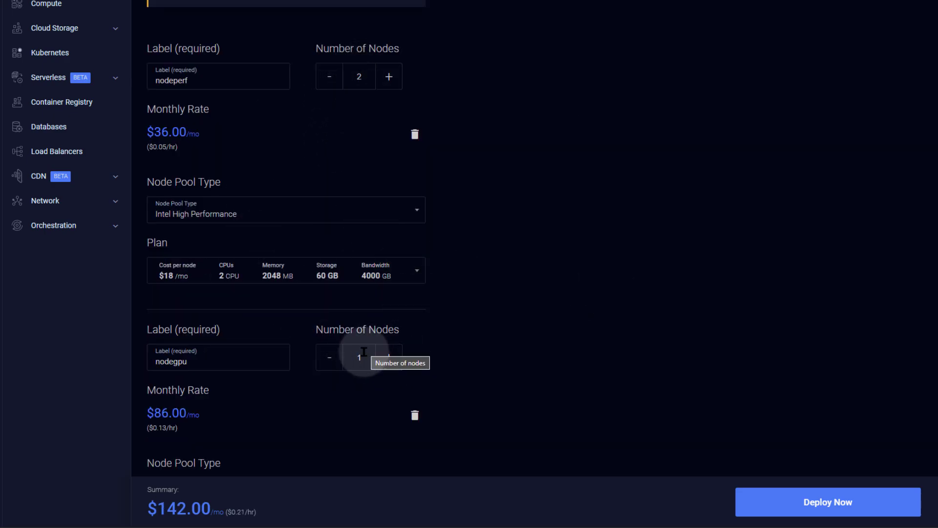
{"action": "scroll", "coordinate": [500, 310], "scroll_direction": "down", "scroll_amount": 2}
{"action": "scroll", "coordinate": [499, 313], "scroll_direction": "down", "scroll_amount": 1}
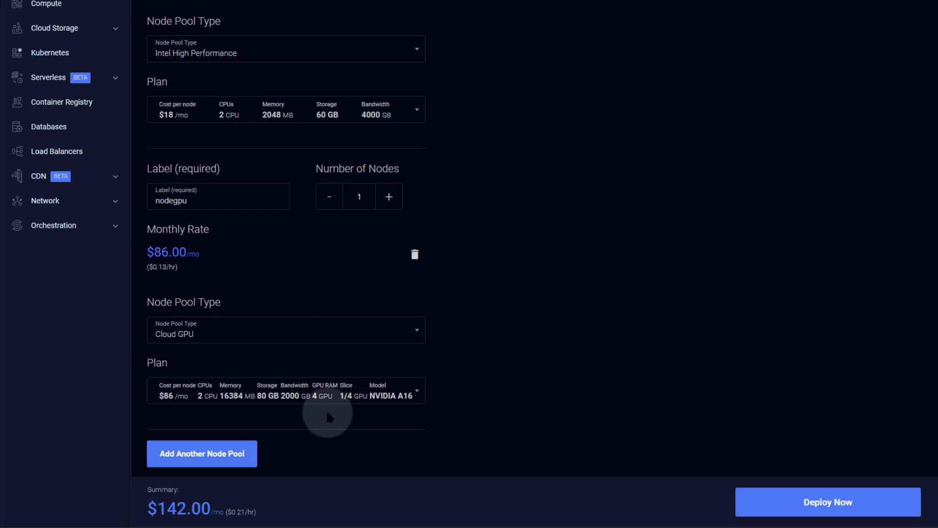
- Add a third node pool labelled regular with 2 nodes
{"action": "left_click", "coordinate": [201, 455]}
{"action": "scroll", "coordinate": [238, 377], "scroll_direction": "down", "scroll_amount": 3}
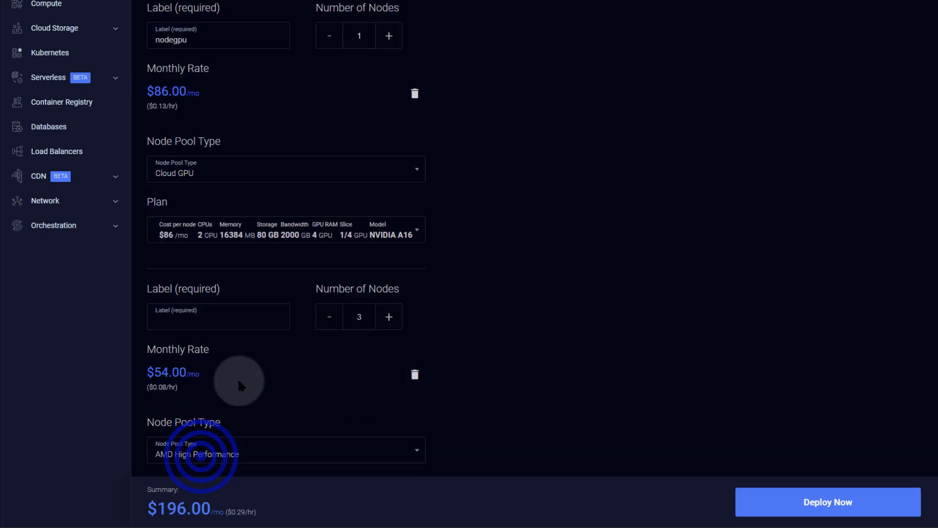
{"action": "left_click", "coordinate": [188, 313]}
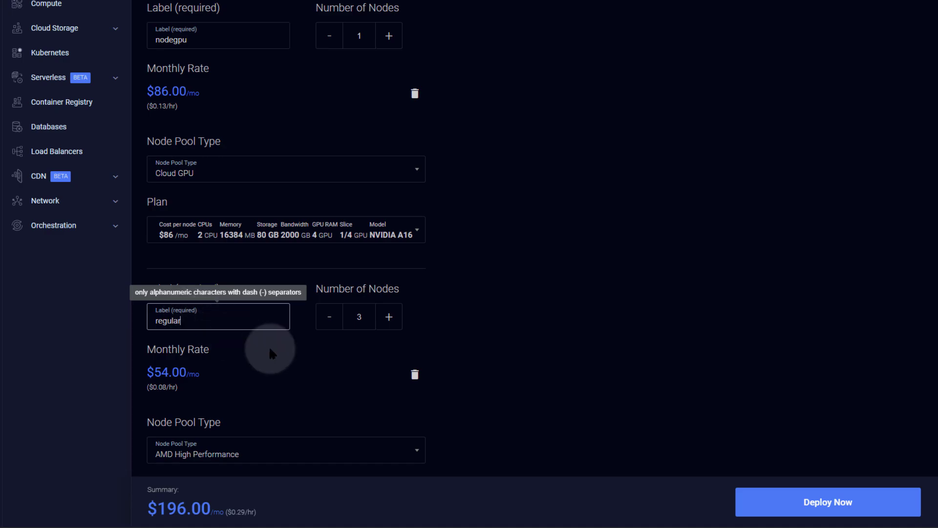
{"action": "left_click", "coordinate": [330, 317]}
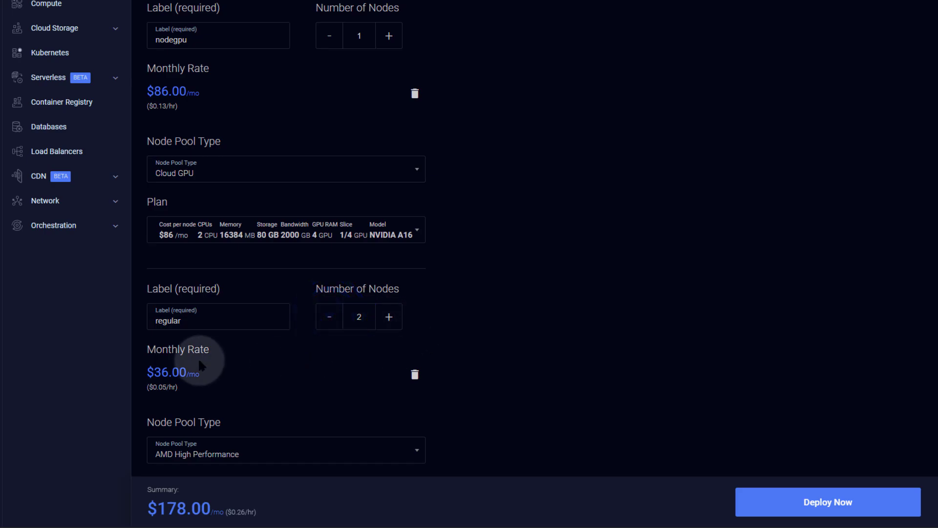
- Set the regular pool's node pool type to Regular Cloud Compute
{"action": "scroll", "coordinate": [215, 357], "scroll_direction": "down", "scroll_amount": 2}
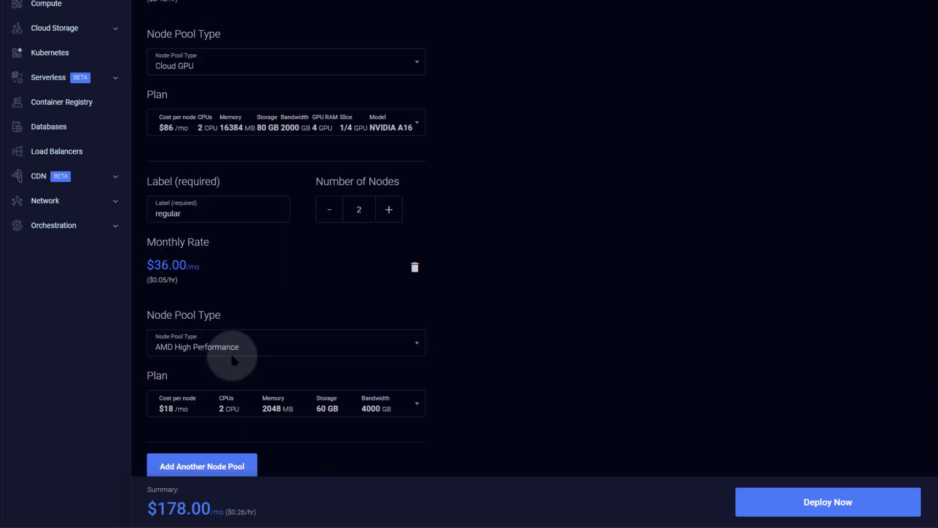
{"action": "left_click", "coordinate": [189, 210]}
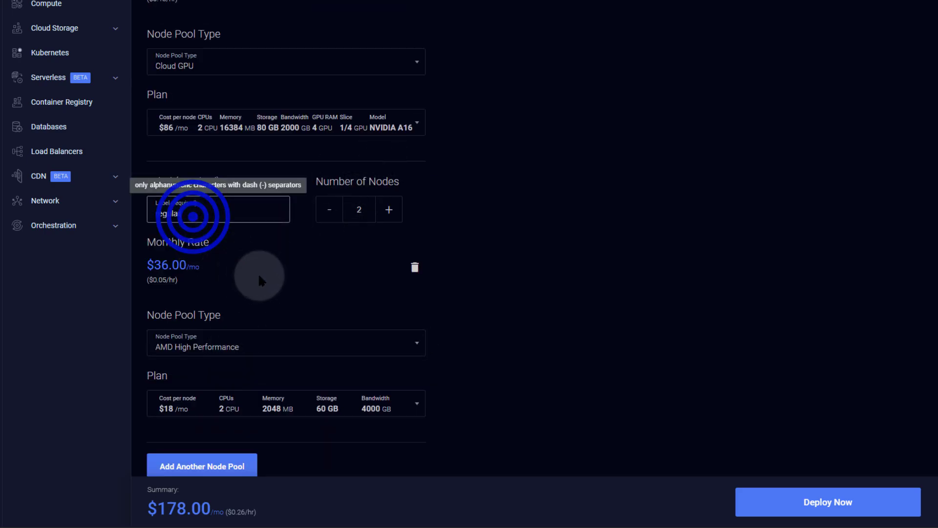
{"action": "left_click", "coordinate": [186, 337]}
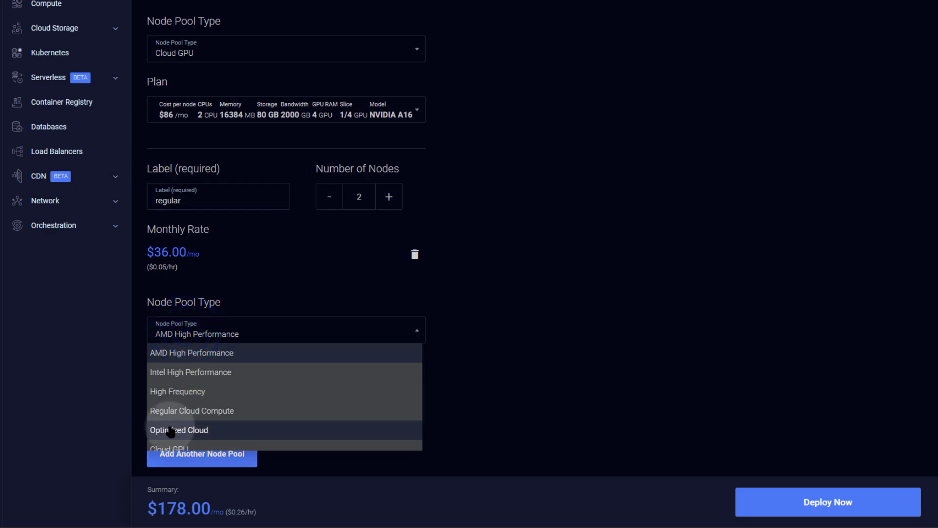
{"action": "left_click", "coordinate": [182, 417]}
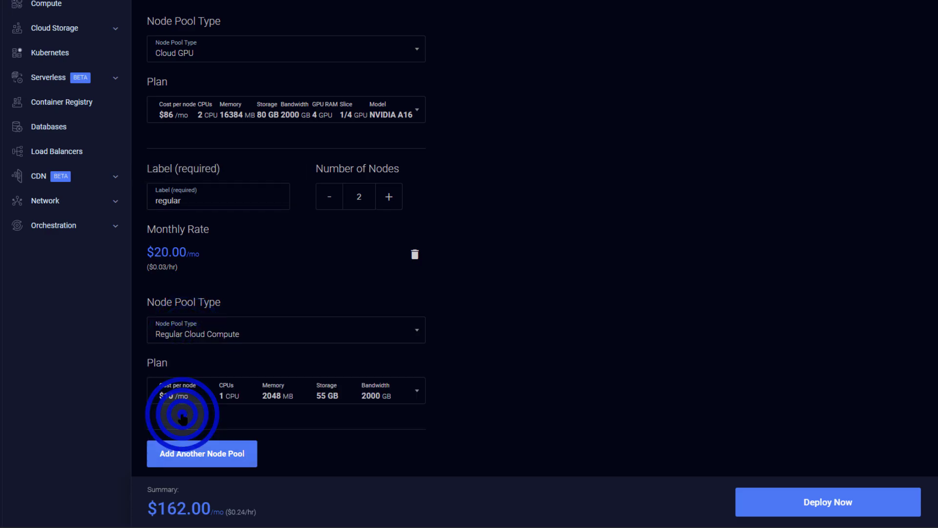
- Examine the regular pool's plans, keeping the $10/mo plan with 1 CPU and 2048 MB memory
{"action": "left_click", "coordinate": [196, 395]}
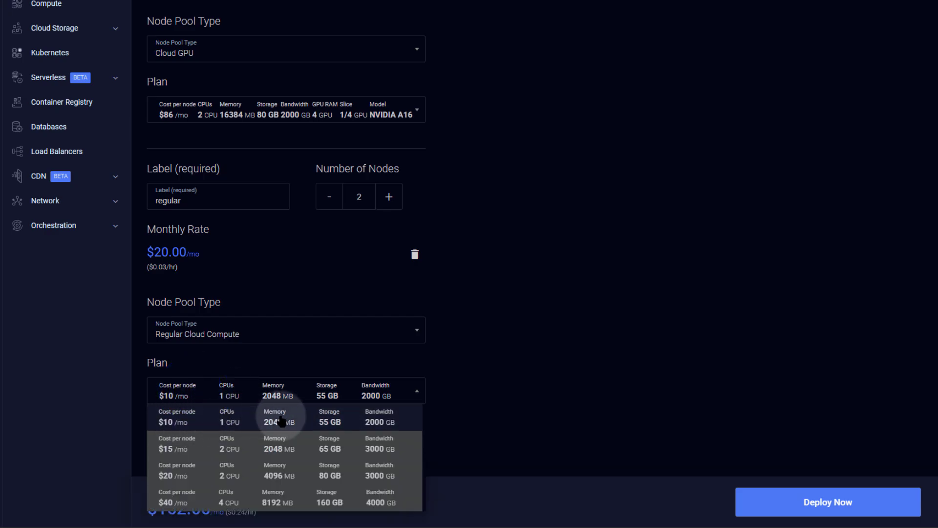
{"action": "left_click", "coordinate": [223, 402]}
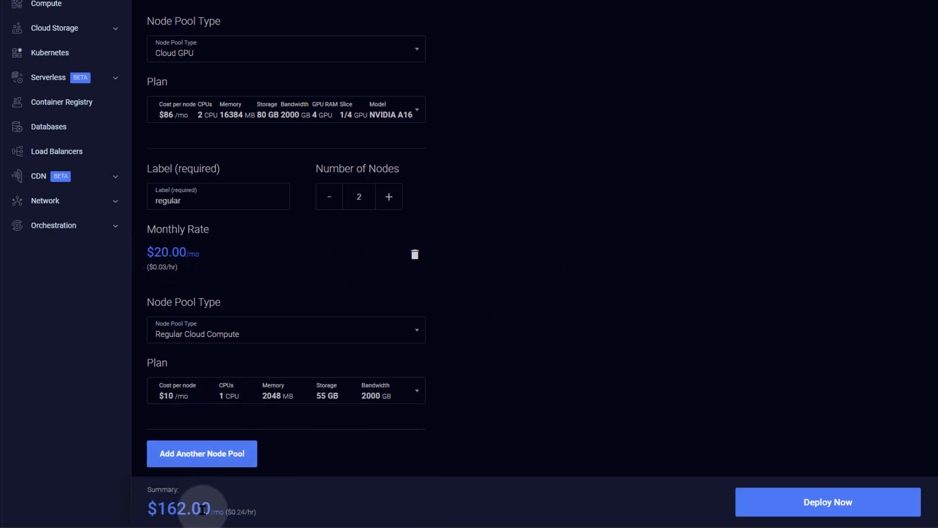
- Review the configured node pools and try to deploy the cluster
{"action": "scroll", "coordinate": [535, 298], "scroll_direction": "up", "scroll_amount": 3}
{"action": "scroll", "coordinate": [535, 299], "scroll_direction": "down", "scroll_amount": 3}
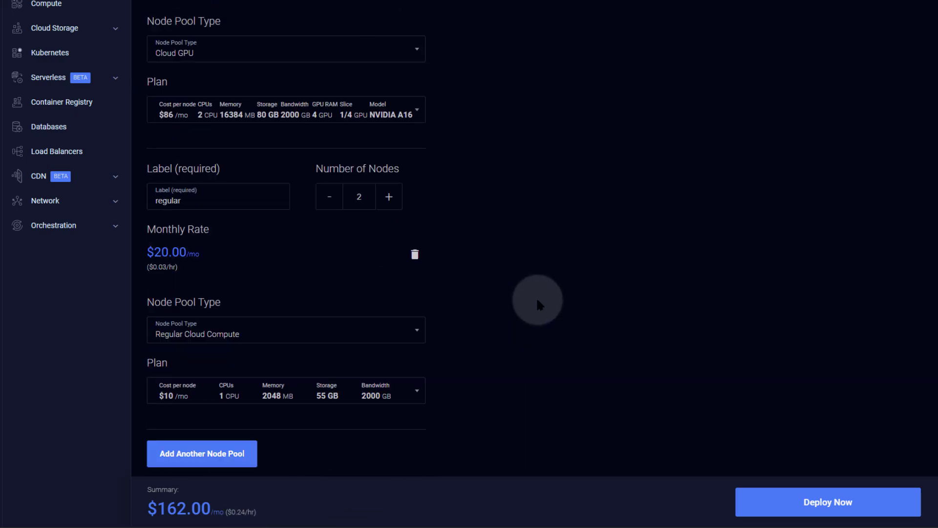
{"action": "left_click", "coordinate": [831, 500]}
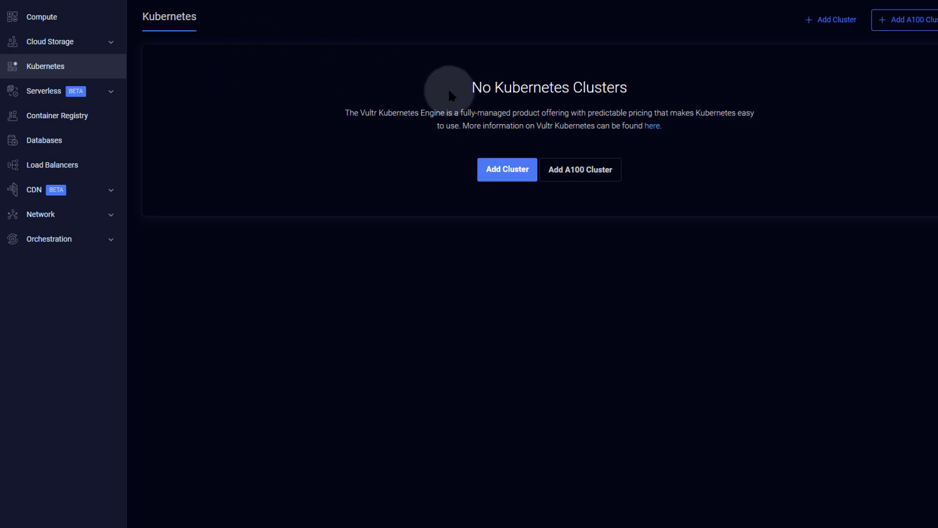
- Start a new Kubernetes cluster and name it sample
{"action": "left_click", "coordinate": [512, 174]}
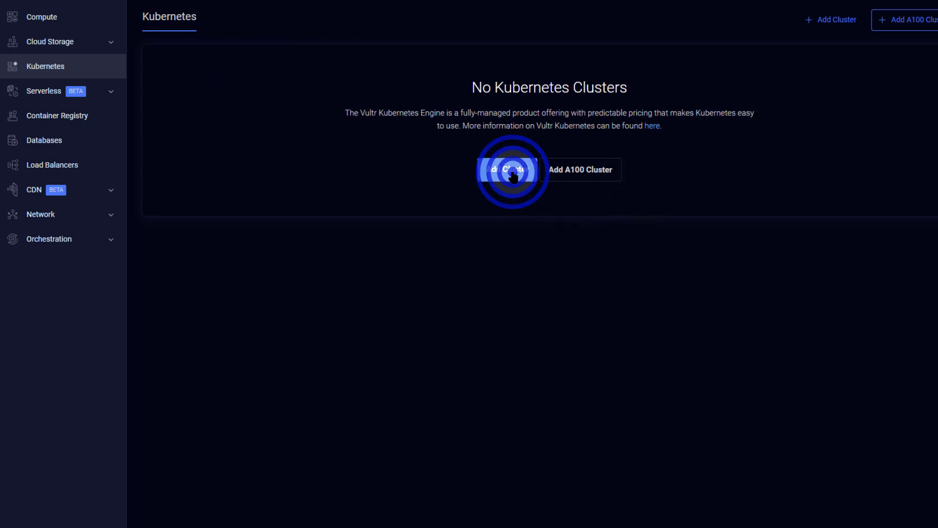
{"action": "left_click", "coordinate": [166, 120]}
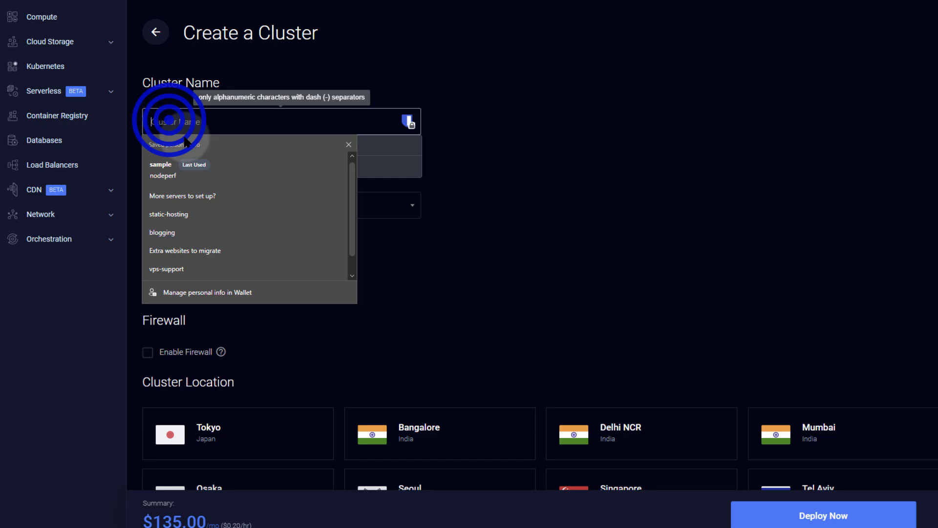
{"action": "left_click", "coordinate": [173, 179]}
{"action": "scroll", "coordinate": [259, 220], "scroll_direction": "down", "scroll_amount": 1}
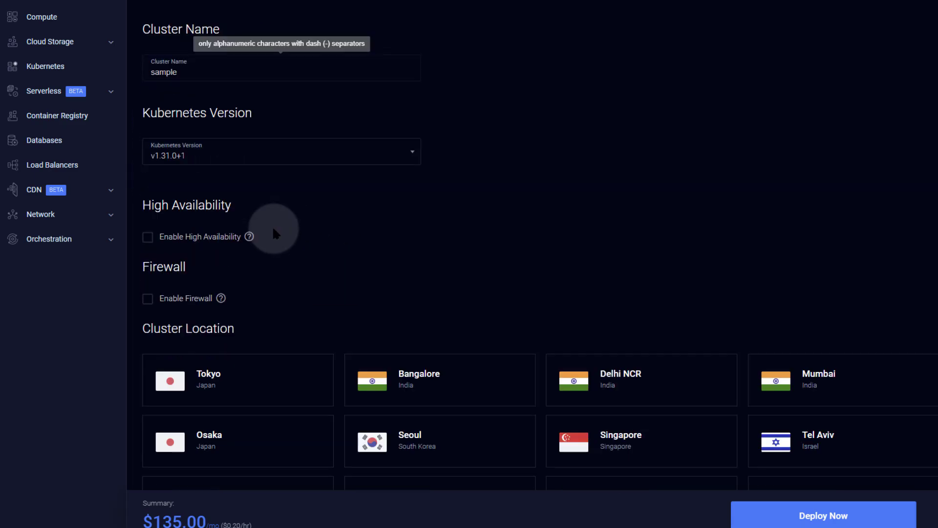
- Enable High Availability for the sample cluster
{"action": "scroll", "coordinate": [272, 230], "scroll_direction": "down", "scroll_amount": 1}
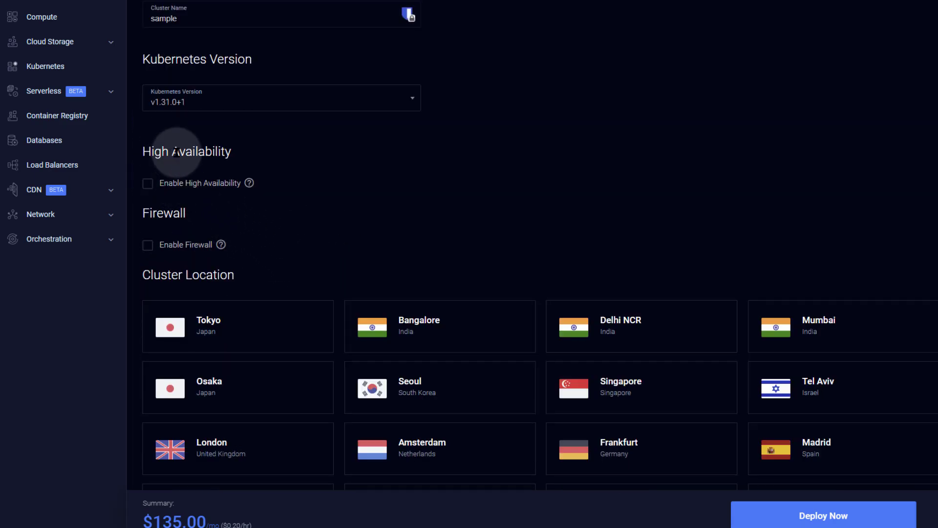
{"action": "left_click", "coordinate": [147, 184]}
{"action": "scroll", "coordinate": [303, 218], "scroll_direction": "down", "scroll_amount": 2}
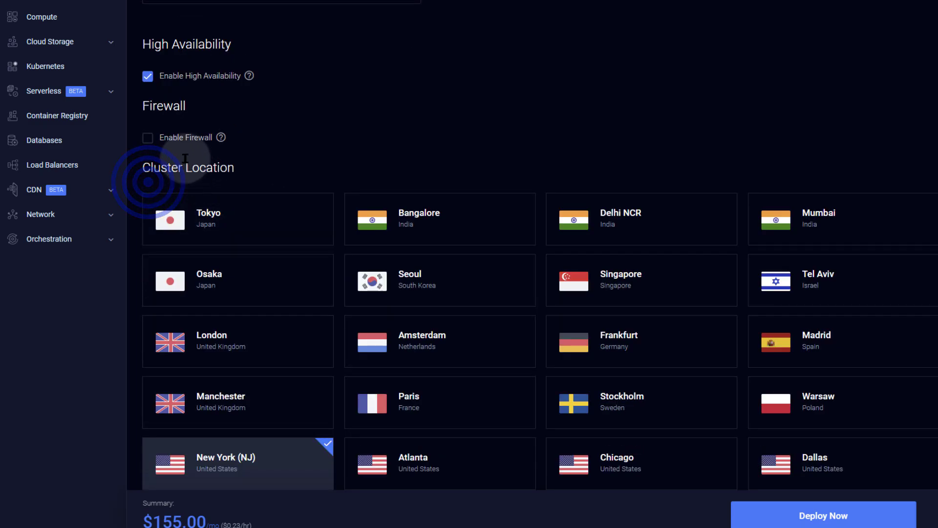
- Enable the firewall for the sample cluster and choose London as its location
{"action": "left_click", "coordinate": [147, 132]}
{"action": "scroll", "coordinate": [293, 190], "scroll_direction": "down", "scroll_amount": 2}
{"action": "scroll", "coordinate": [225, 216], "scroll_direction": "down", "scroll_amount": 1}
{"action": "left_click", "coordinate": [220, 176]}
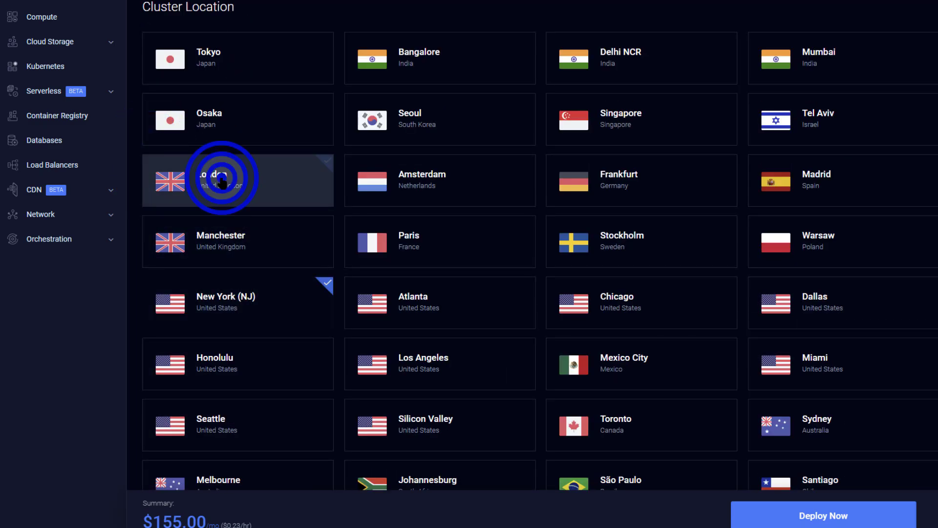
- Change the nodeperf node pool's type to AMD High Performance, keeping the $18/mo plan with 2 CPU and 2048 MB memory
{"action": "scroll", "coordinate": [228, 227], "scroll_direction": "down", "scroll_amount": 6}
{"action": "left_click", "coordinate": [184, 406]}
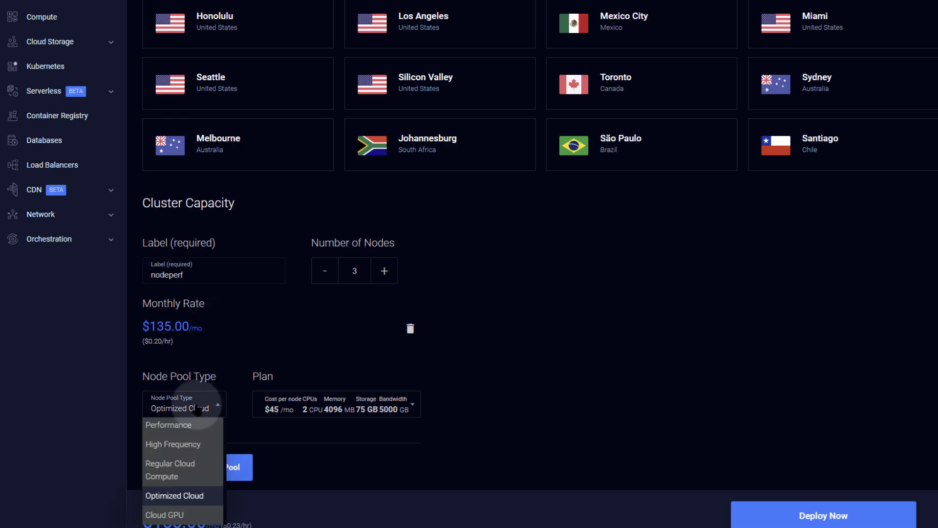
{"action": "left_click", "coordinate": [177, 427]}
{"action": "scroll", "coordinate": [310, 352], "scroll_direction": "down", "scroll_amount": 1}
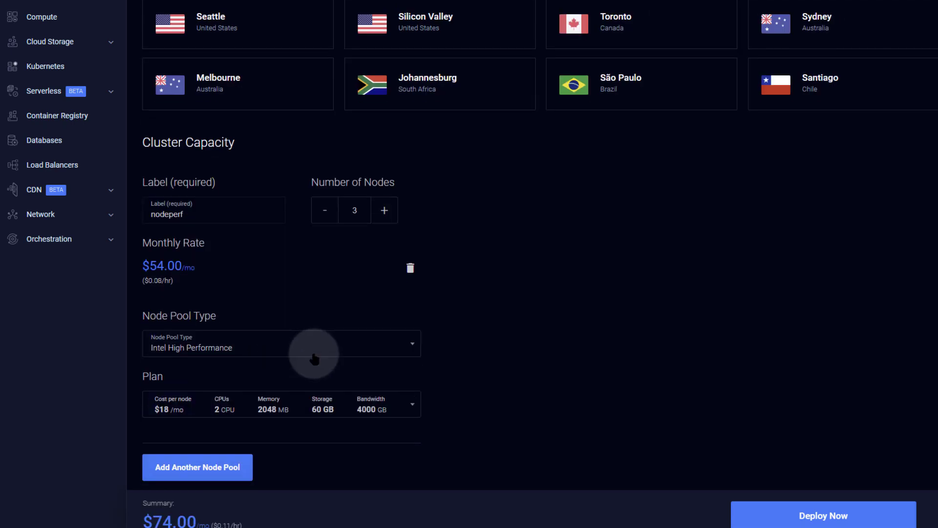
{"action": "left_click", "coordinate": [236, 351]}
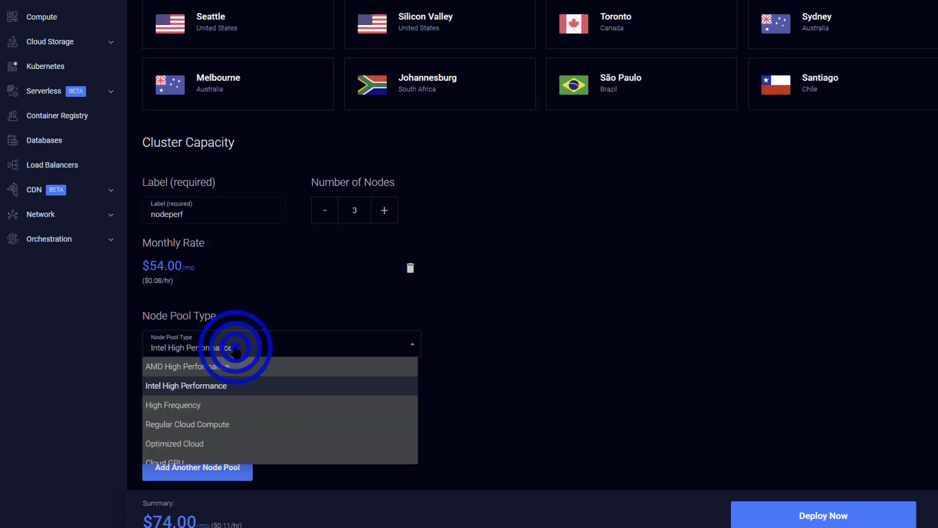
{"action": "left_click", "coordinate": [202, 372]}
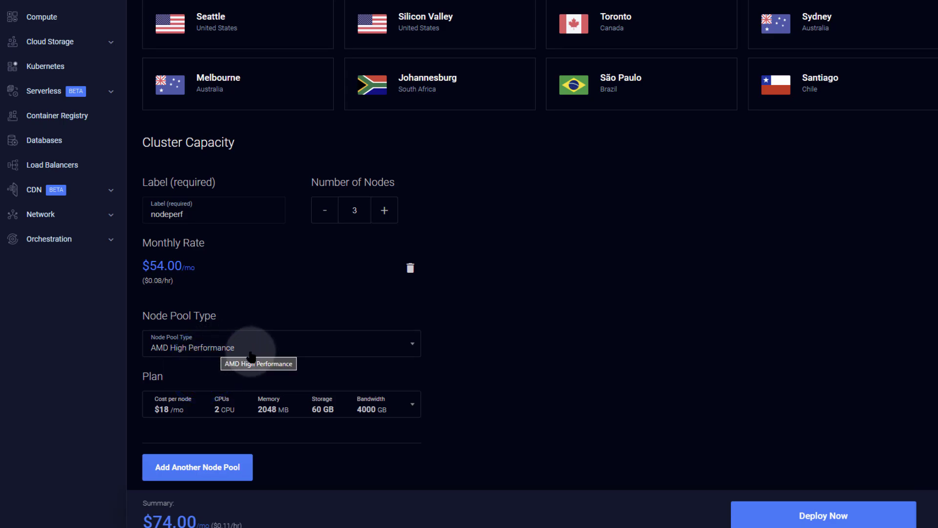
- Review the nodeperf pool's capacity settings and deploy the sample cluster
{"action": "scroll", "coordinate": [446, 309], "scroll_direction": "up", "scroll_amount": 4}
{"action": "scroll", "coordinate": [421, 306], "scroll_direction": "down", "scroll_amount": 1}
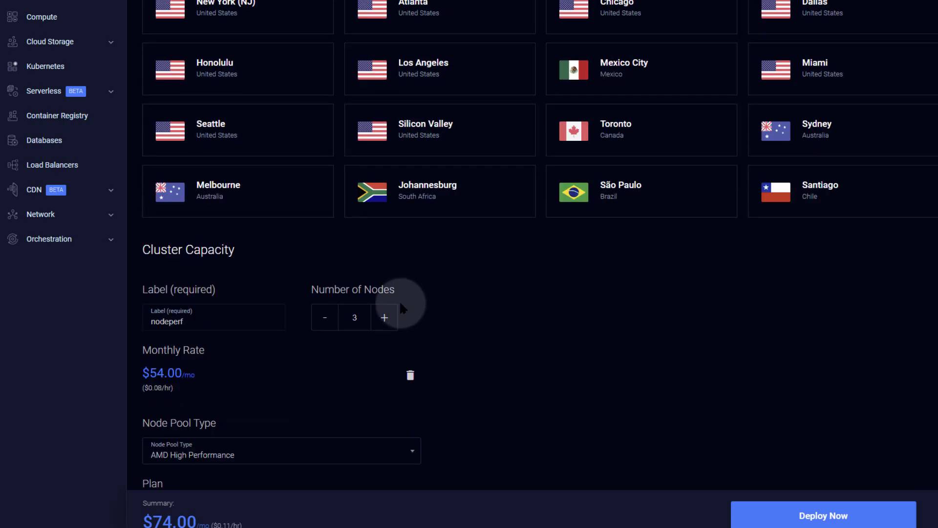
{"action": "scroll", "coordinate": [288, 275], "scroll_direction": "down", "scroll_amount": 3}
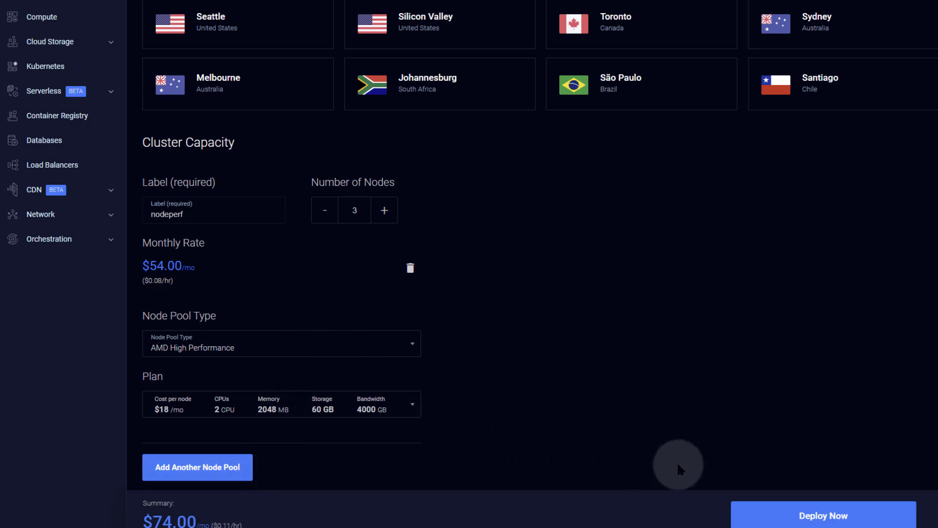
{"action": "left_click", "coordinate": [821, 516]}
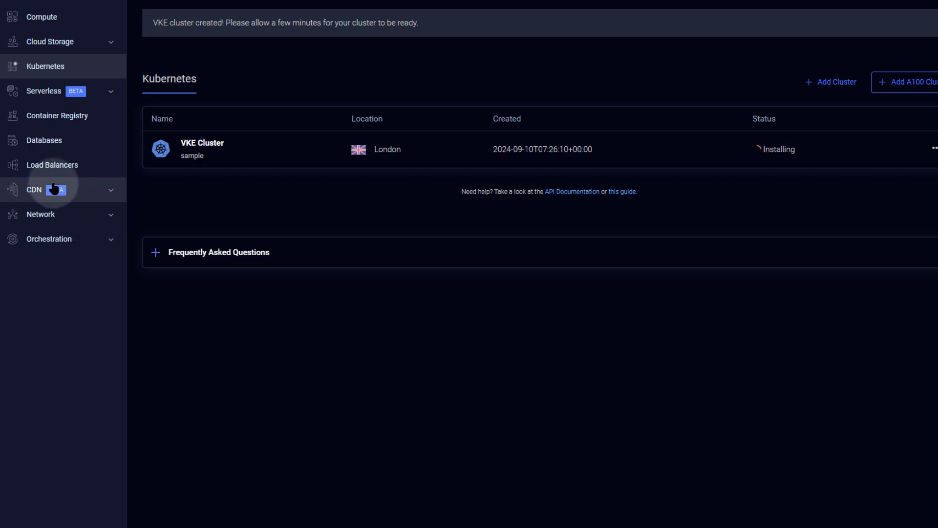
- Start pricing a new high-performance NVMe block storage volume located in London
{"action": "left_click", "coordinate": [62, 44]}
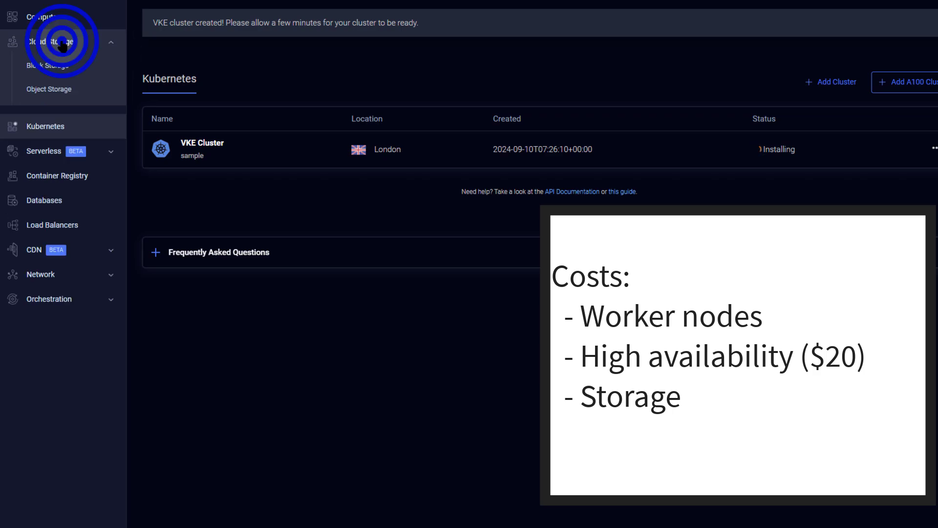
{"action": "left_click", "coordinate": [49, 66]}
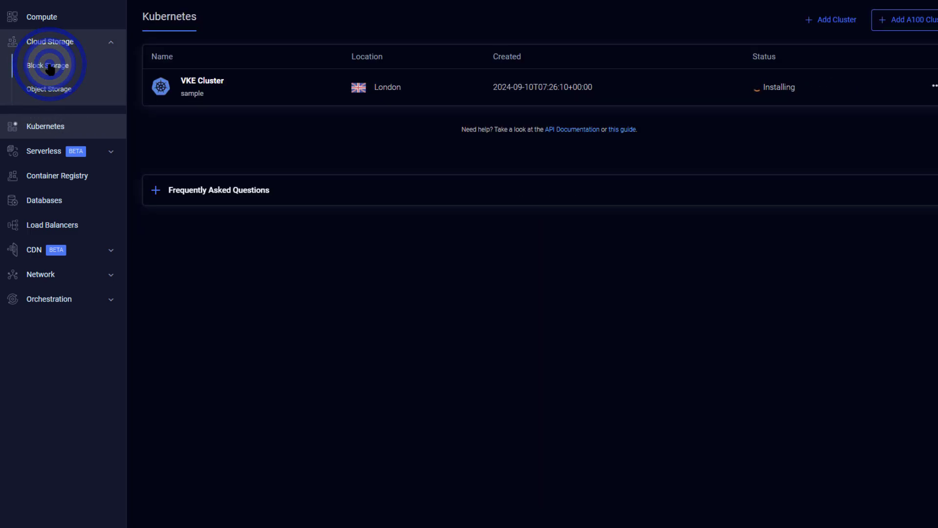
{"action": "left_click", "coordinate": [538, 170]}
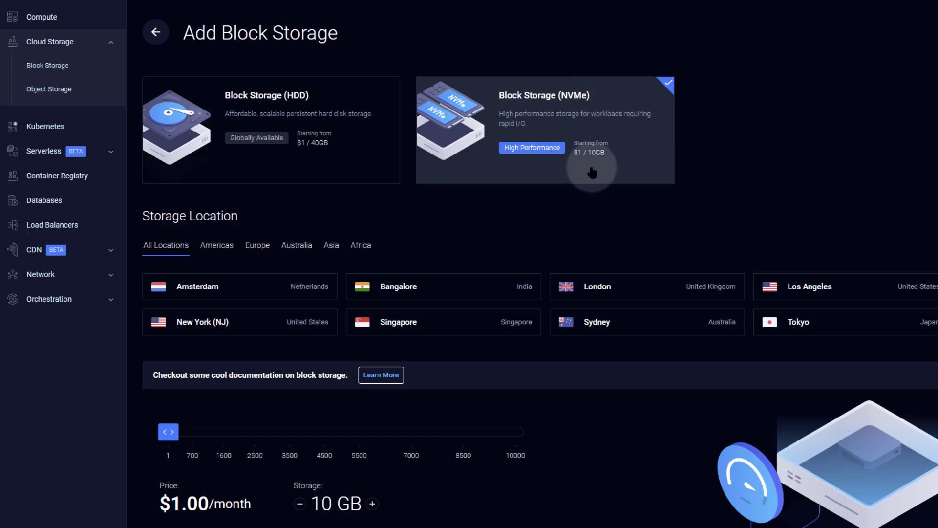
{"action": "scroll", "coordinate": [577, 171], "scroll_direction": "down", "scroll_amount": 1}
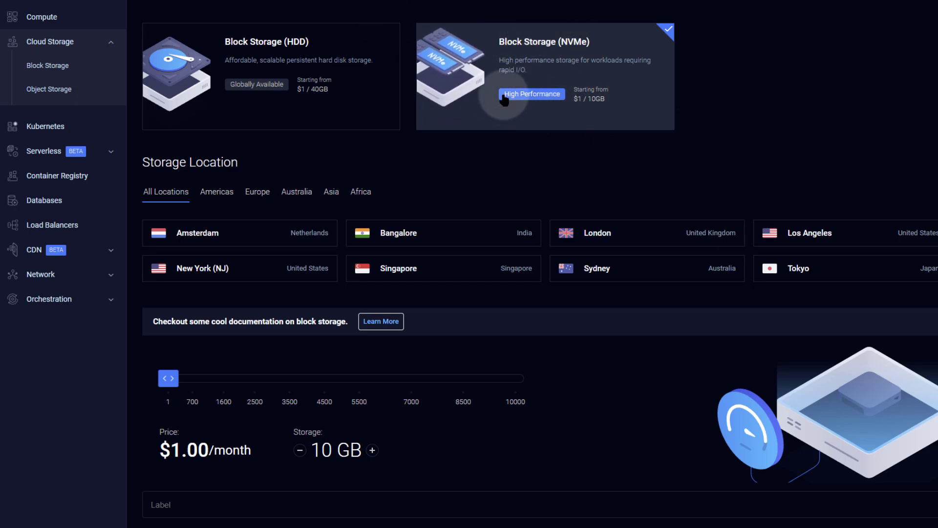
{"action": "left_click", "coordinate": [616, 57]}
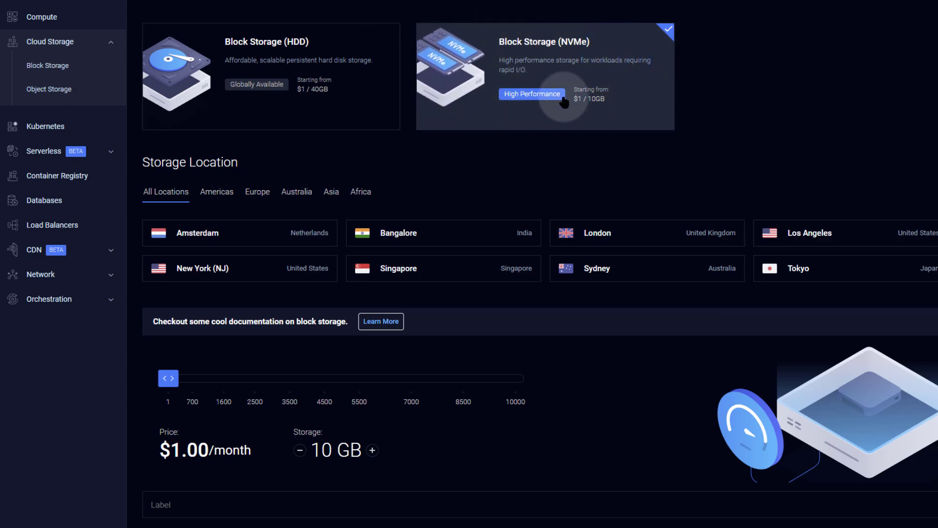
{"action": "scroll", "coordinate": [562, 100], "scroll_direction": "down", "scroll_amount": 1}
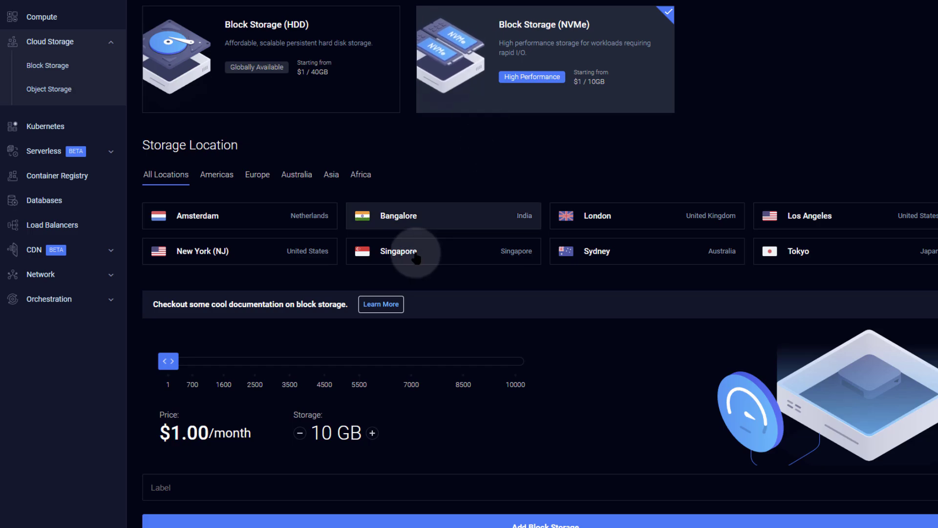
{"action": "left_click", "coordinate": [618, 216]}
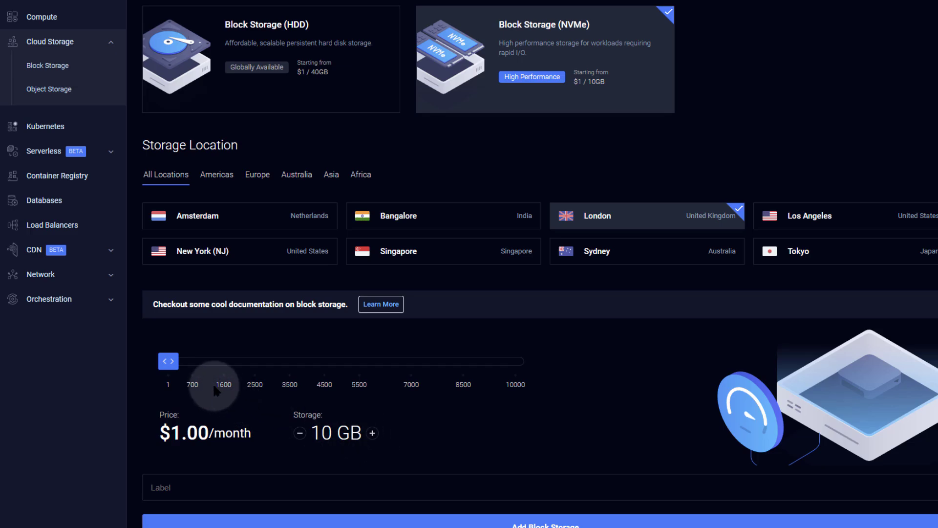
- Try a block storage size of 700 GB and reduce it slightly
{"action": "left_click", "coordinate": [192, 385]}
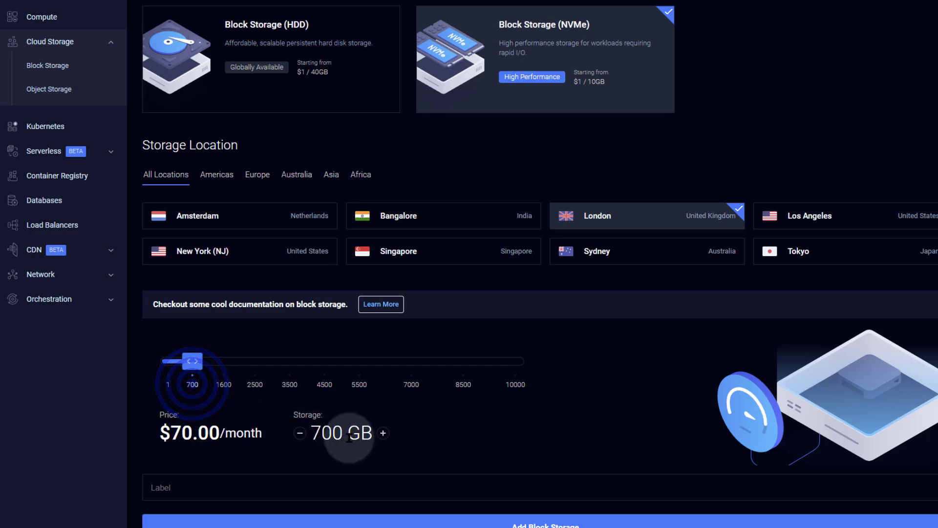
{"action": "left_click", "coordinate": [299, 433]}
{"action": "left_click", "coordinate": [299, 433]}
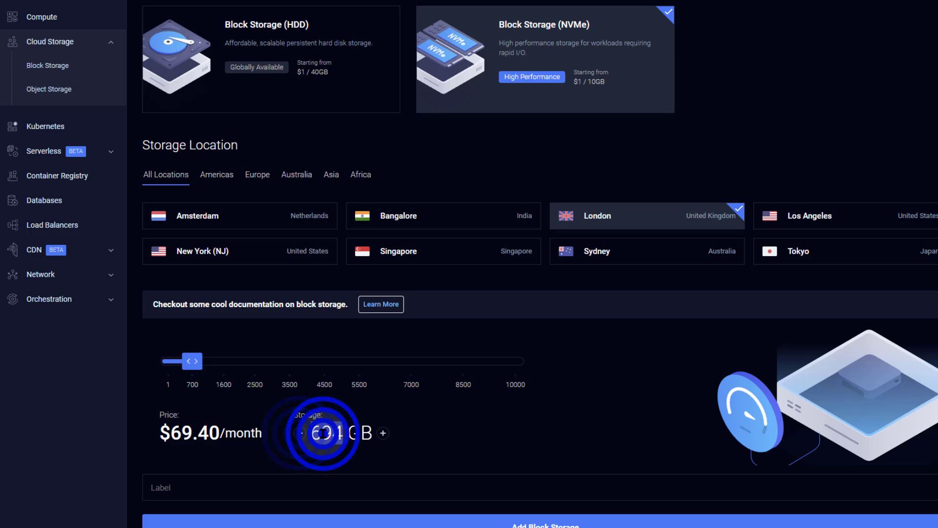
- Set the block storage size to 100 GB and check its monthly price
{"action": "double_click", "coordinate": [341, 435]}
{"action": "type", "text": "1"}
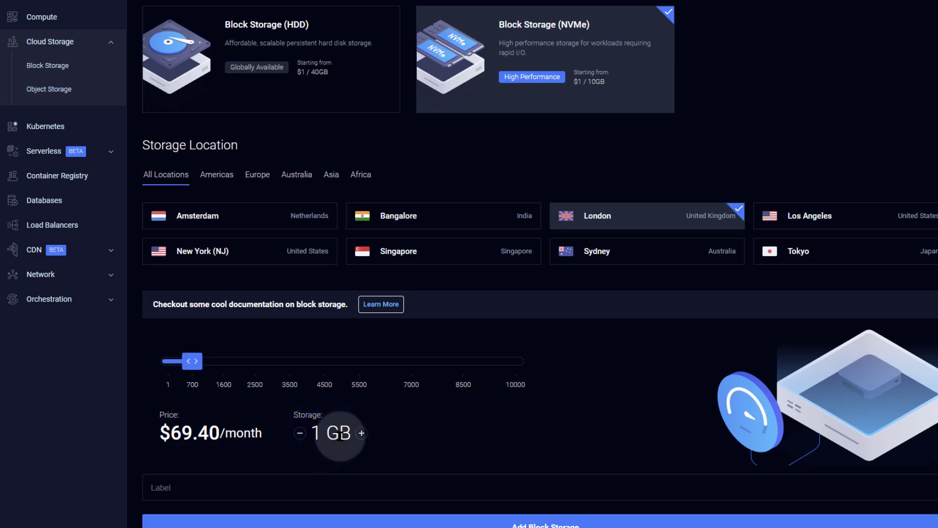
{"action": "type", "text": "00"}
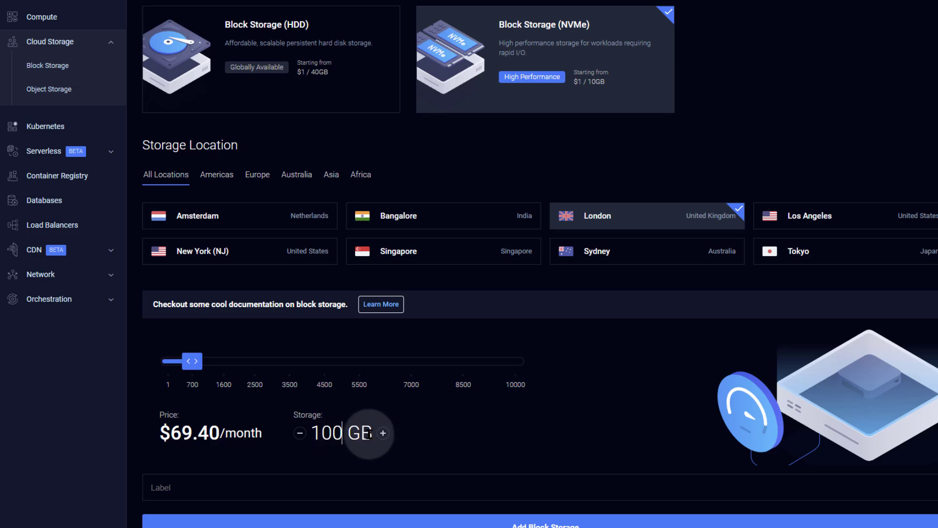
{"action": "left_click", "coordinate": [487, 439]}
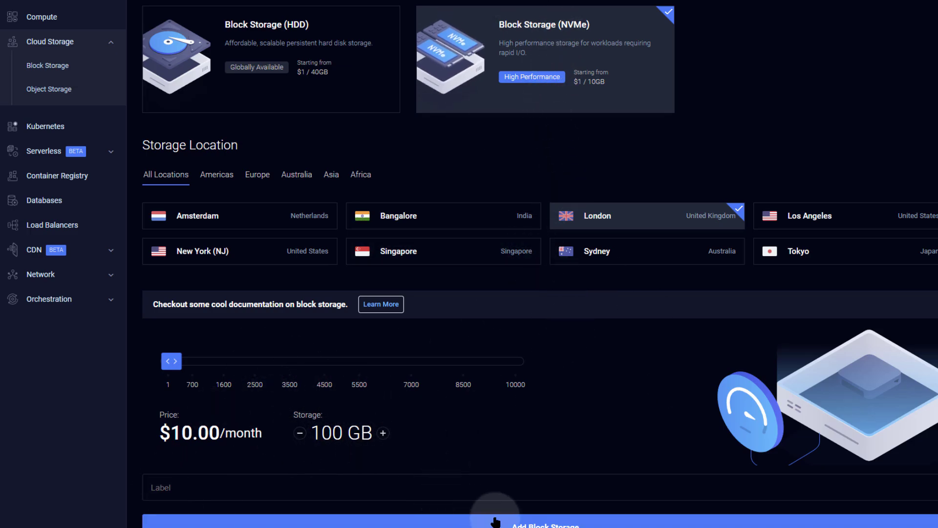
{"action": "double_click", "coordinate": [177, 432]}
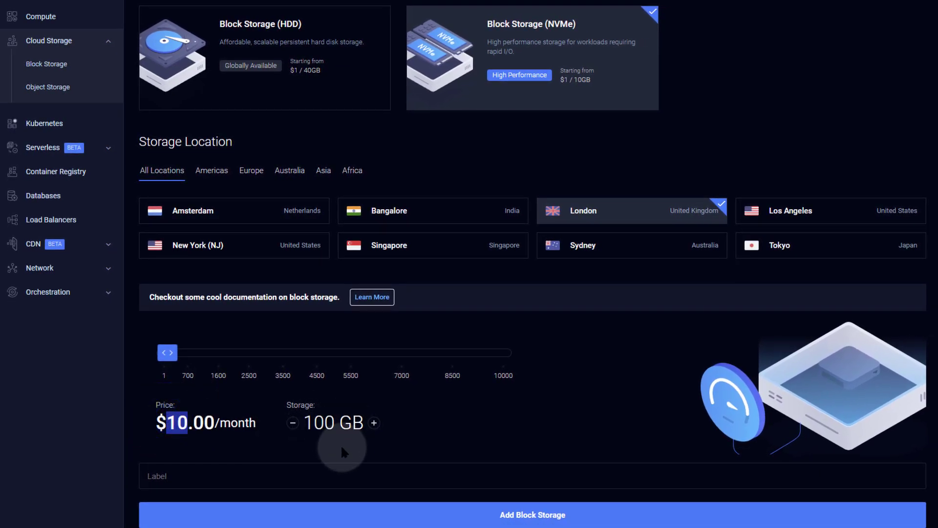
{"action": "left_click", "coordinate": [594, 417]}
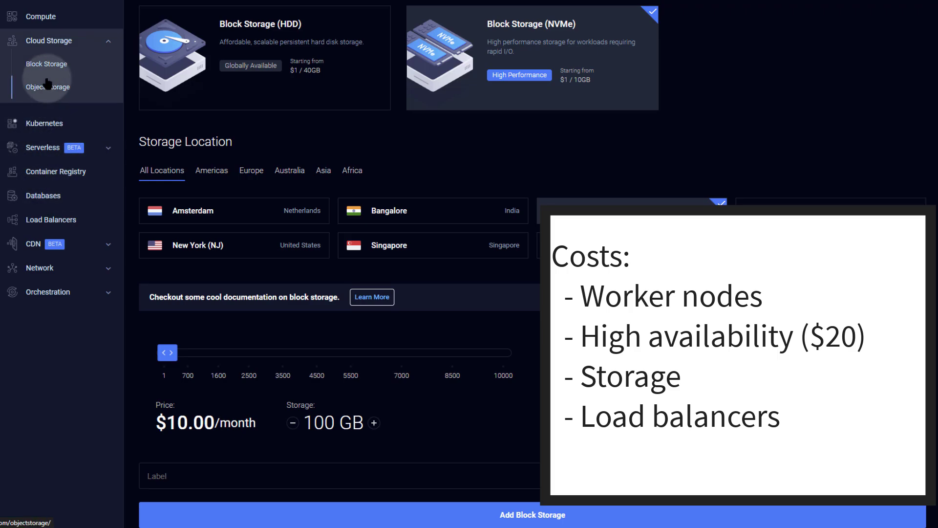
- Start a new load balancer in London and turn on Force HTTP to HTTPS
{"action": "left_click", "coordinate": [57, 221]}
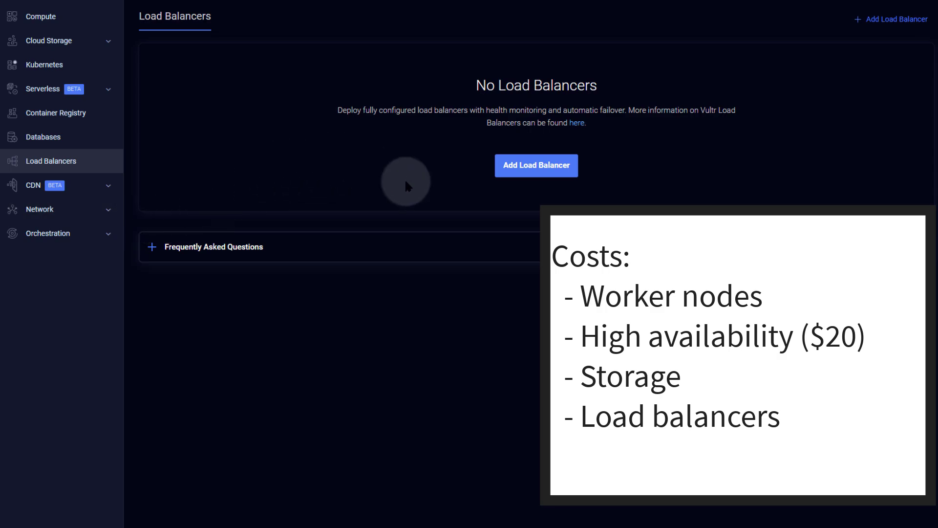
{"action": "left_click", "coordinate": [536, 168]}
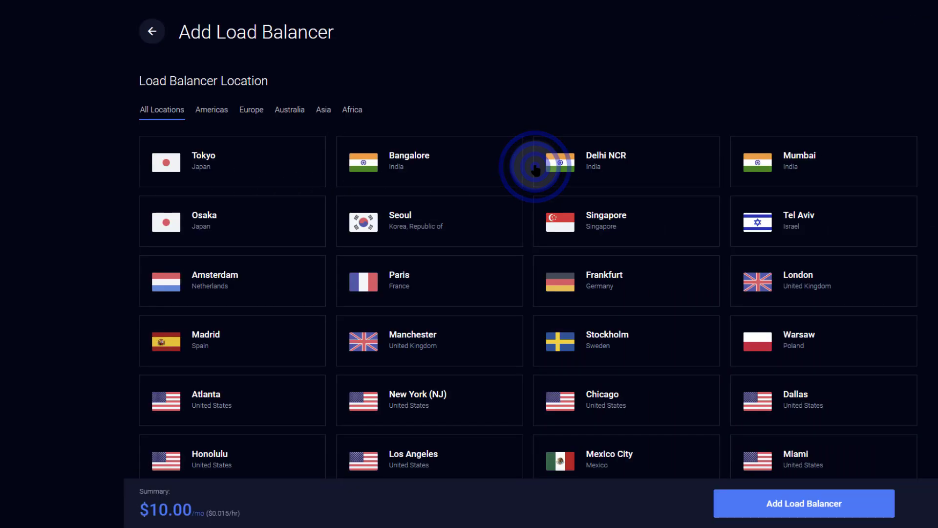
{"action": "scroll", "coordinate": [636, 195], "scroll_direction": "down", "scroll_amount": 2}
{"action": "left_click", "coordinate": [792, 172]}
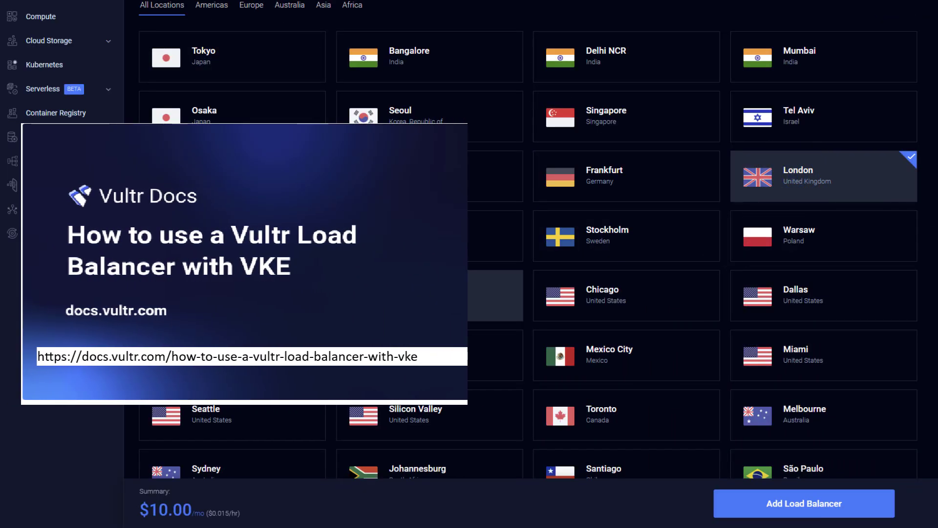
{"action": "left_click", "coordinate": [851, 181]}
{"action": "scroll", "coordinate": [851, 180], "scroll_direction": "down", "scroll_amount": 5}
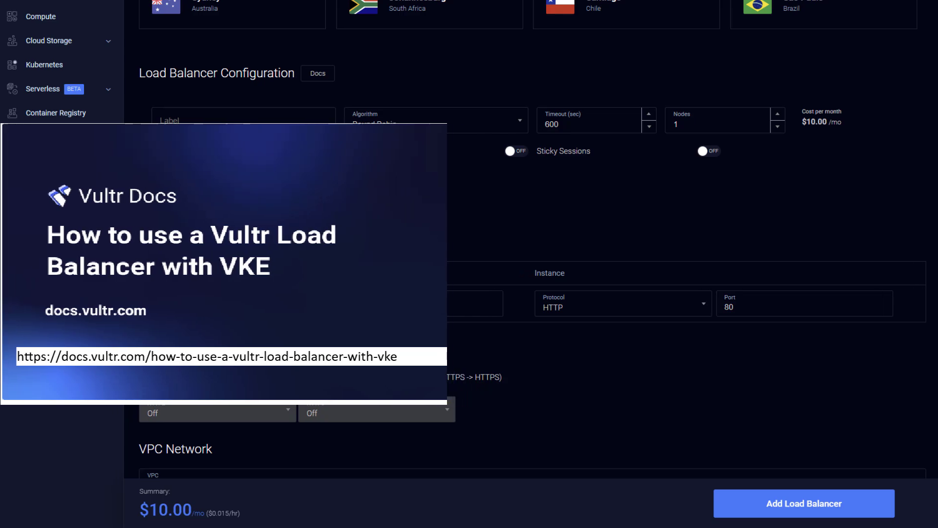
{"action": "left_click", "coordinate": [322, 151]}
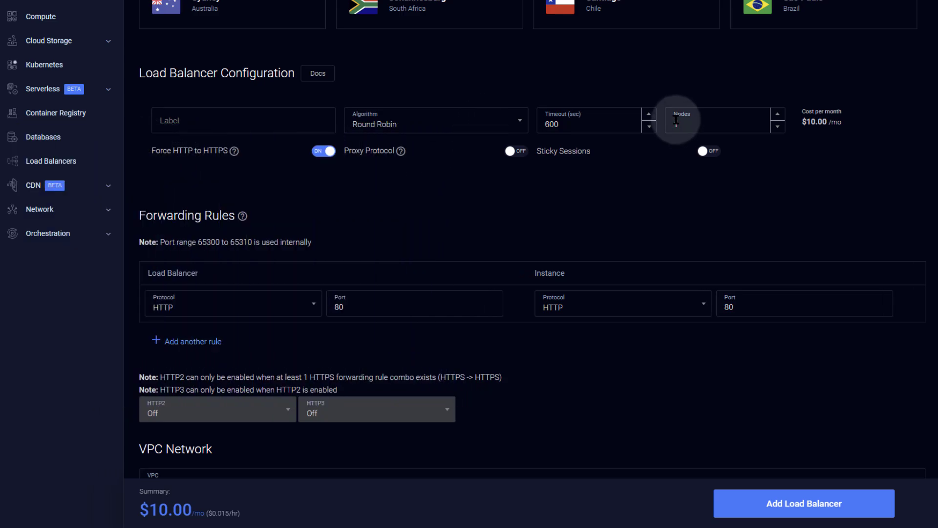
- Set the load balancer's number of nodes to 3
{"action": "left_click", "coordinate": [696, 123]}
{"action": "type", "text": "1"}
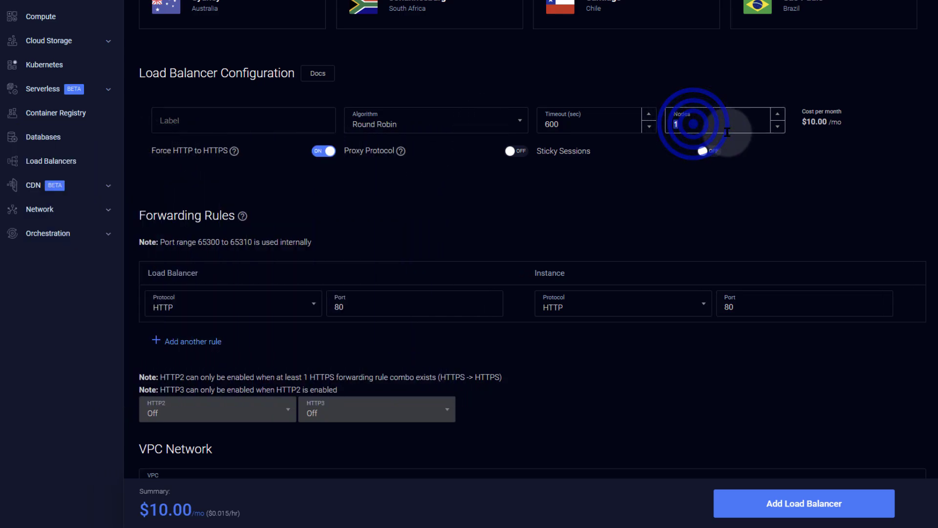
{"action": "left_click", "coordinate": [685, 125]}
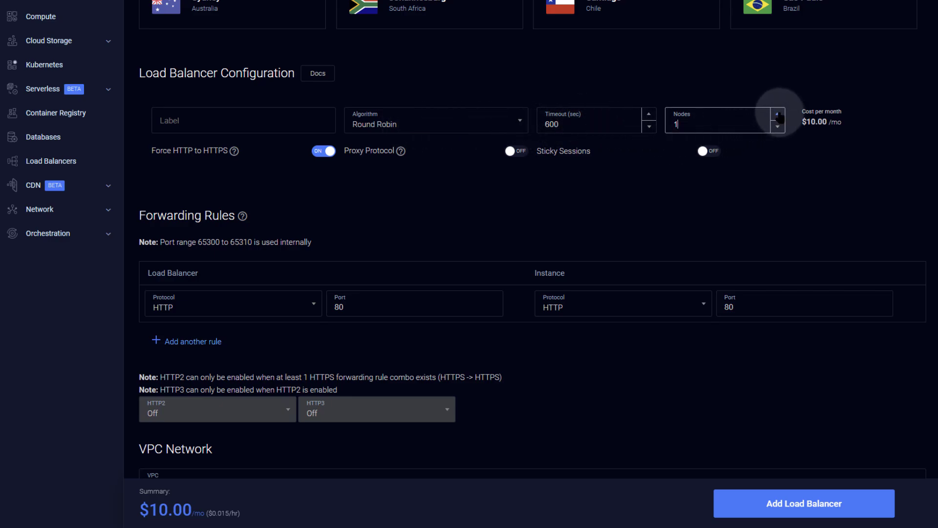
{"action": "left_click", "coordinate": [777, 115]}
{"action": "left_click", "coordinate": [697, 124]}
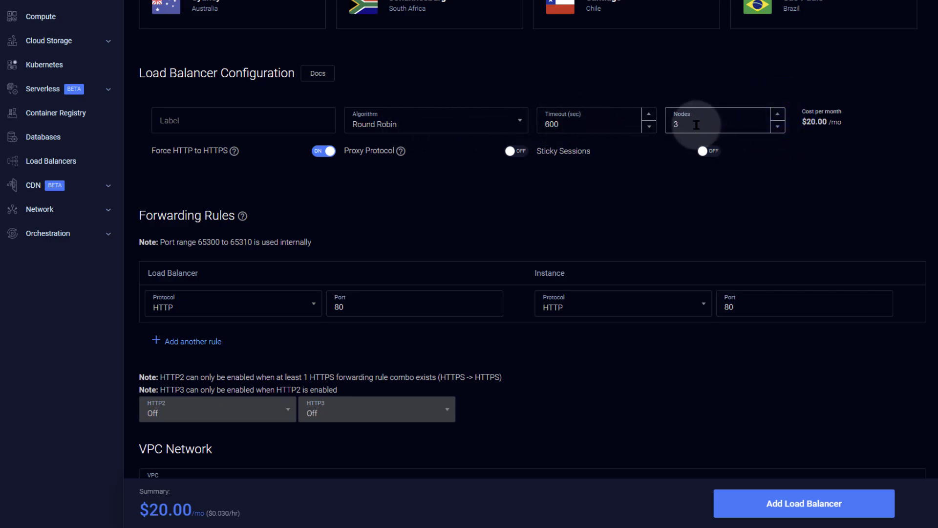
{"action": "left_click", "coordinate": [778, 126]}
{"action": "left_click", "coordinate": [777, 116]}
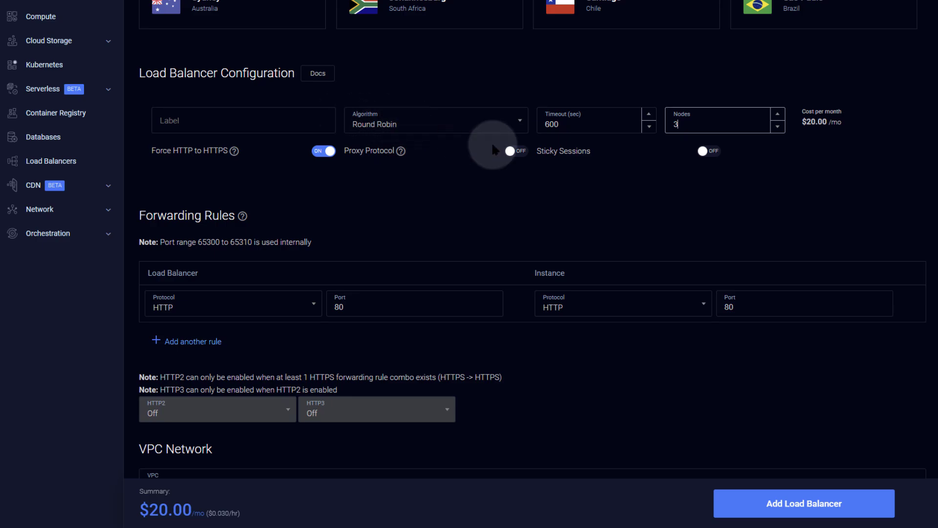
- Compare the load balancer's monthly cost at 5, 3 and 1 nodes, returning the node count to 3
{"action": "left_click", "coordinate": [818, 124]}
{"action": "left_click", "coordinate": [778, 114]}
{"action": "left_click", "coordinate": [778, 114]}
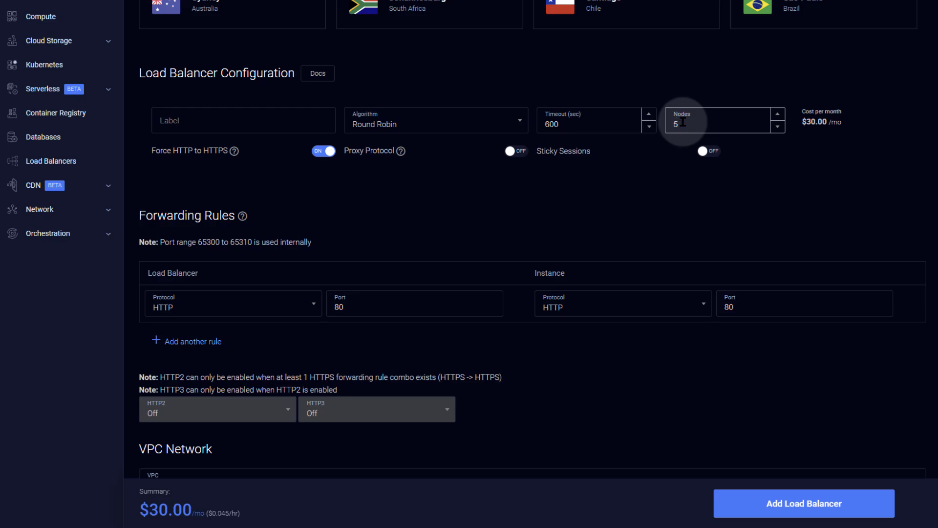
{"action": "left_click", "coordinate": [777, 126]}
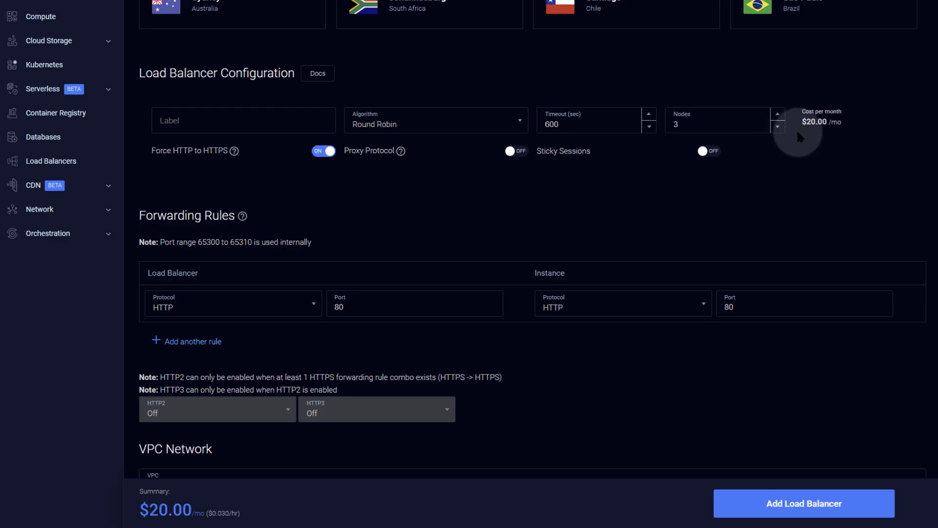
{"action": "double_click", "coordinate": [778, 127]}
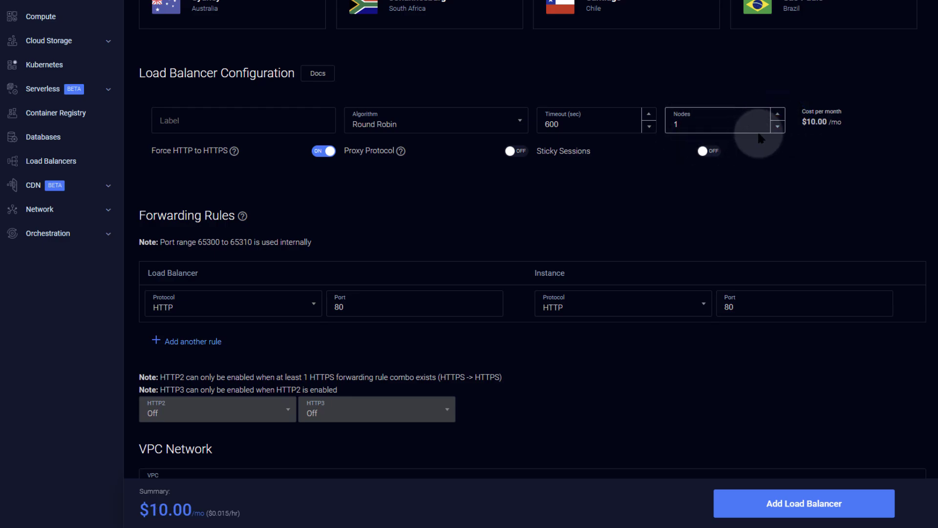
{"action": "double_click", "coordinate": [778, 114]}
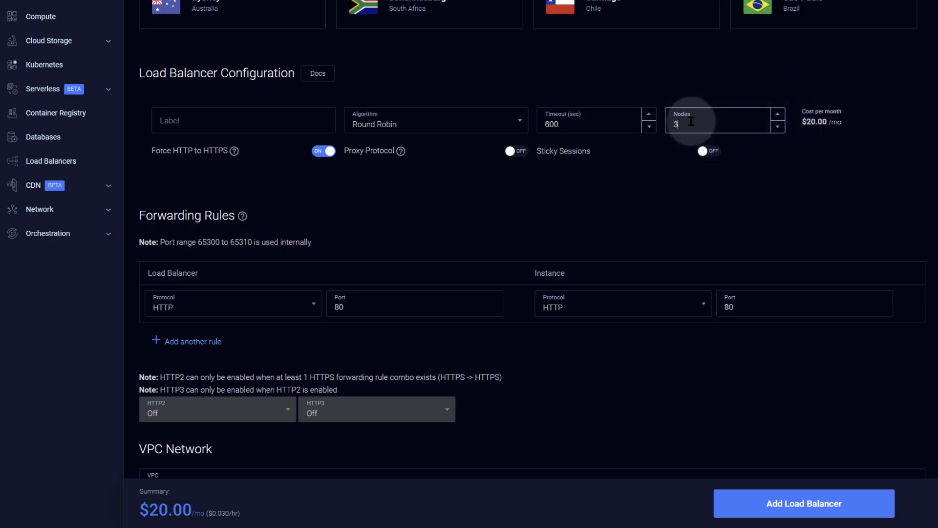
- Set the load balancer's node count to 1 and review its firewall, SSL certificate and health check settings
{"action": "double_click", "coordinate": [779, 127]}
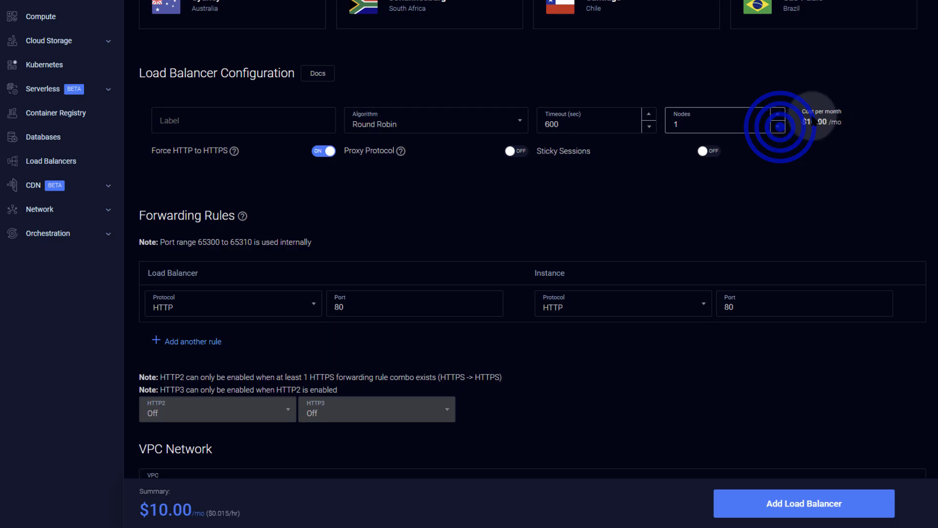
{"action": "scroll", "coordinate": [314, 198], "scroll_direction": "down", "scroll_amount": 10}
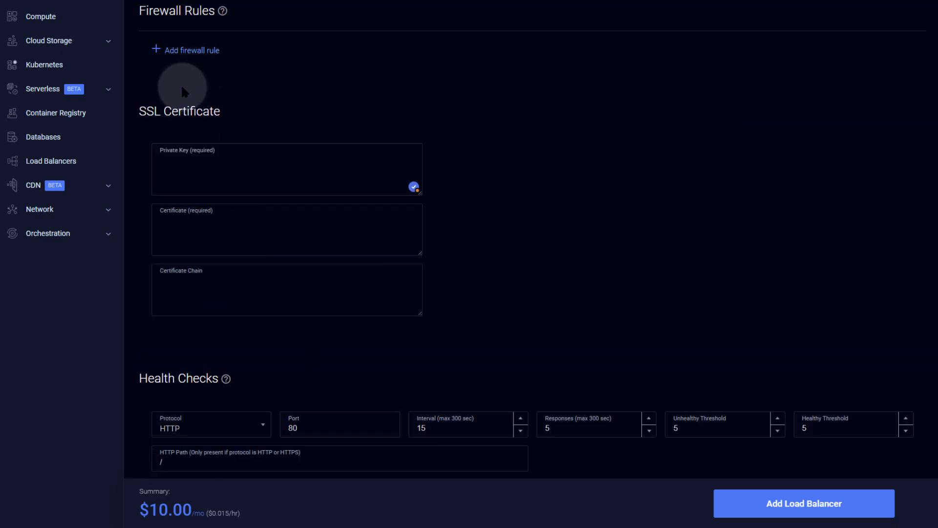
- Open the form for adding object storage and examine its monthly price, included storage and bandwidth, and overage rates
{"action": "left_click", "coordinate": [69, 41]}
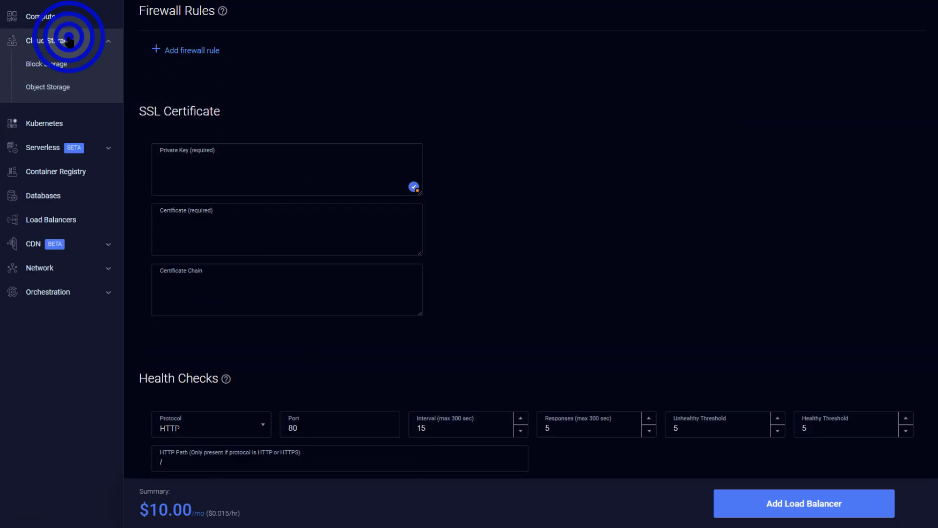
{"action": "left_click", "coordinate": [46, 91]}
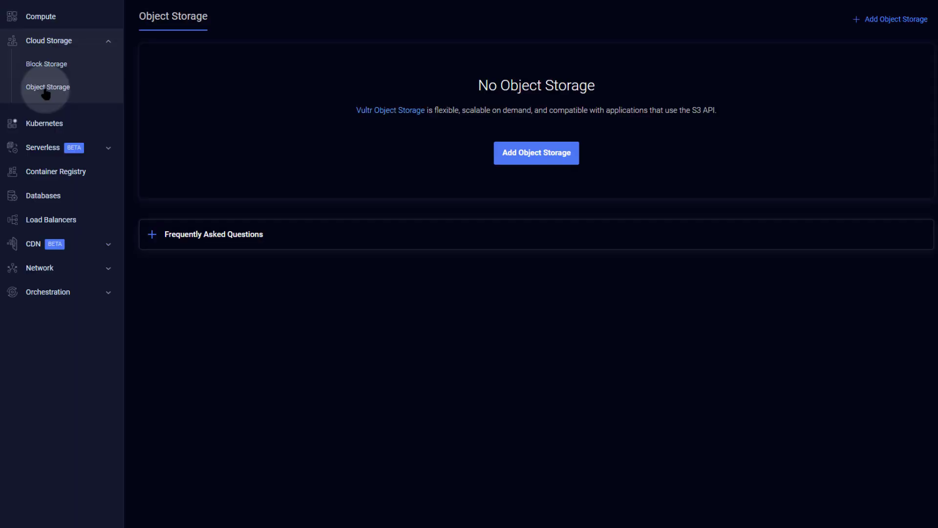
{"action": "left_click", "coordinate": [543, 155]}
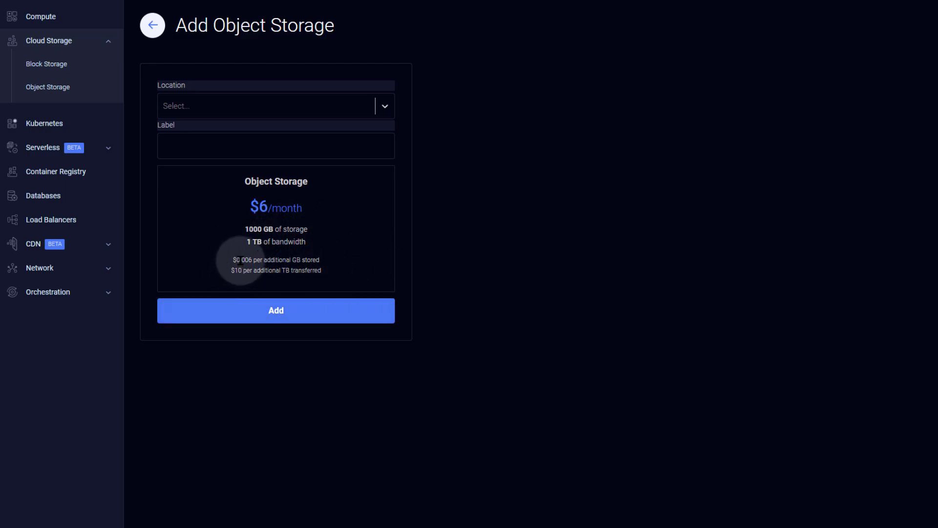
{"action": "left_click_drag", "start_coordinate": [240, 261], "coordinate": [259, 258]}
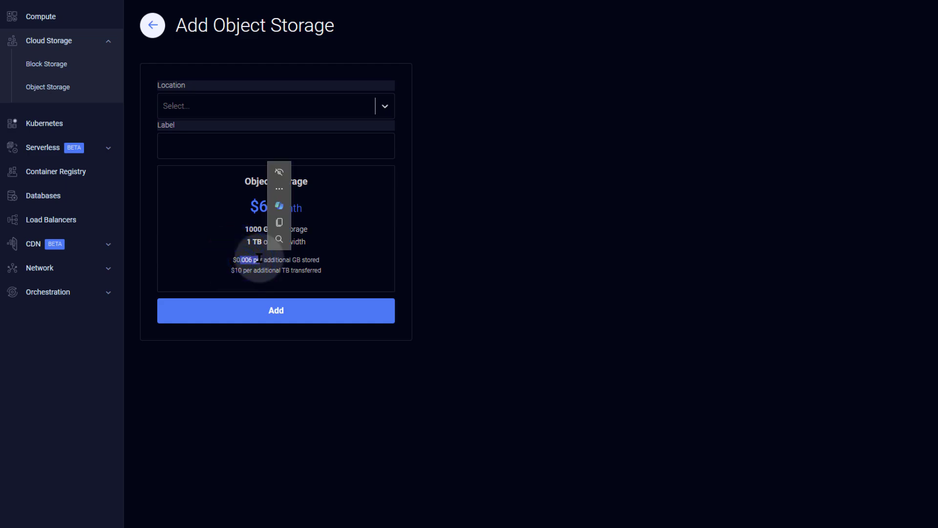
{"action": "left_click", "coordinate": [294, 249]}
{"action": "left_click", "coordinate": [371, 265]}
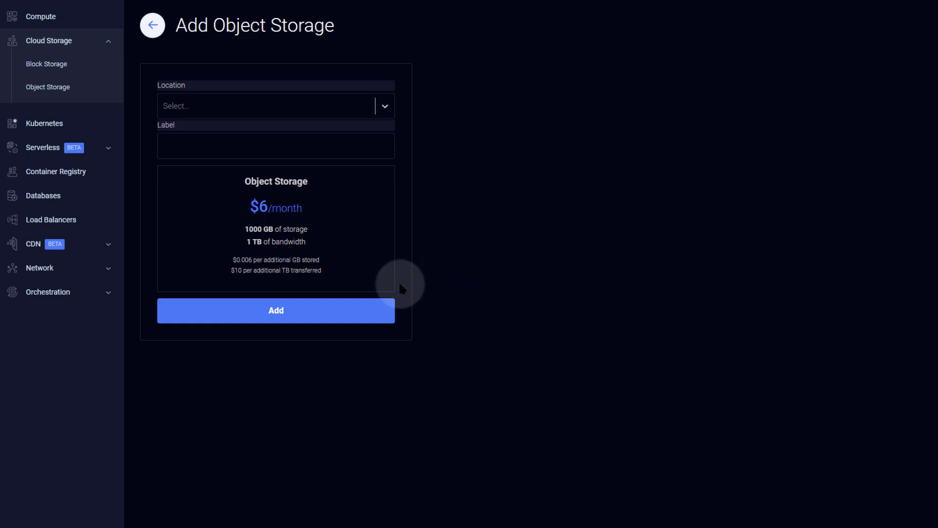
{"action": "left_click", "coordinate": [268, 204]}
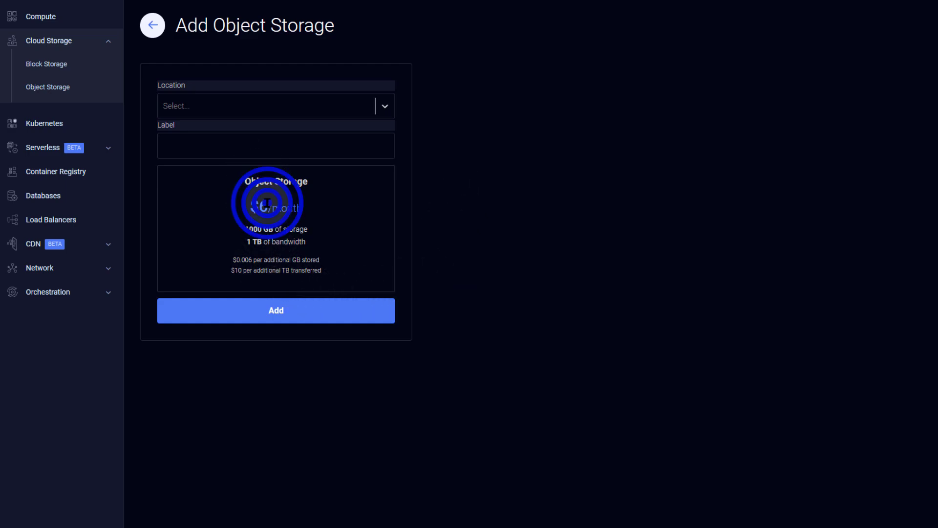
{"action": "left_click", "coordinate": [307, 204]}
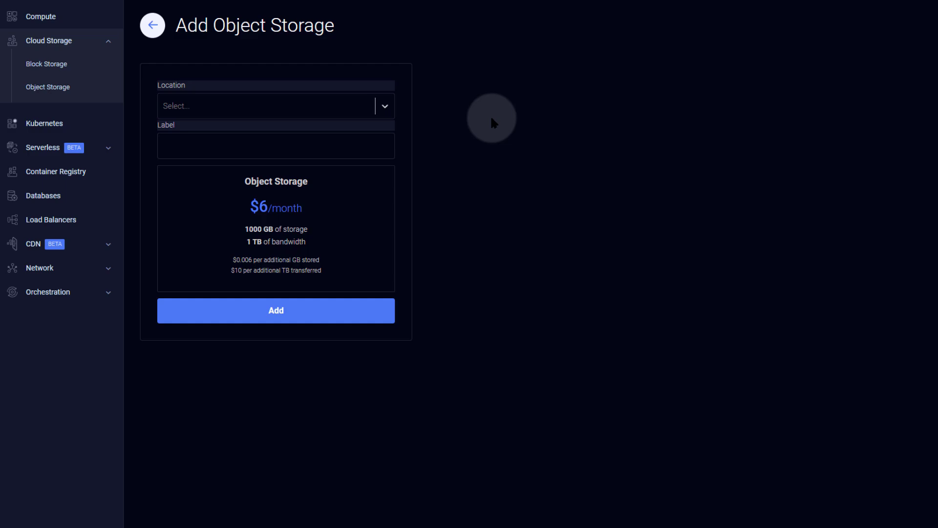
- Start a new managed MySQL database and set its server type to Cloud Compute - High Performance - AMD
{"action": "left_click", "coordinate": [55, 197]}
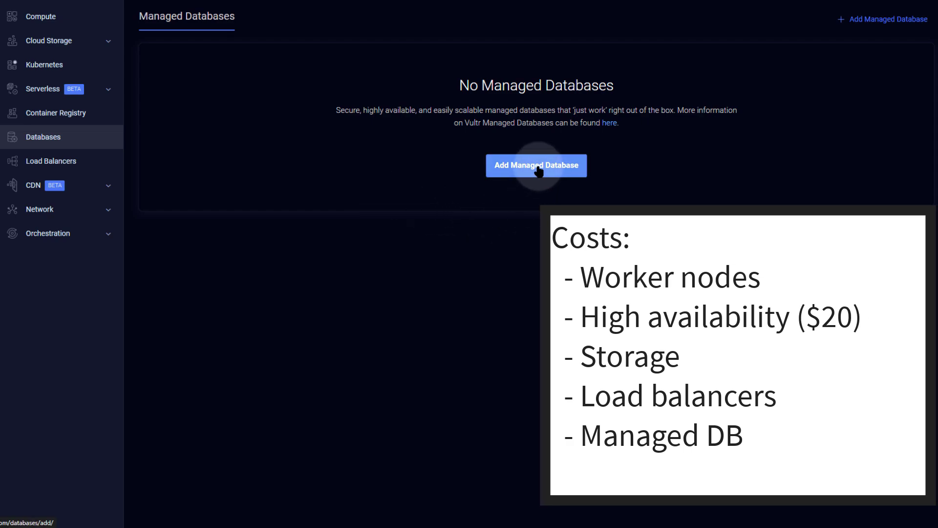
{"action": "left_click", "coordinate": [538, 169]}
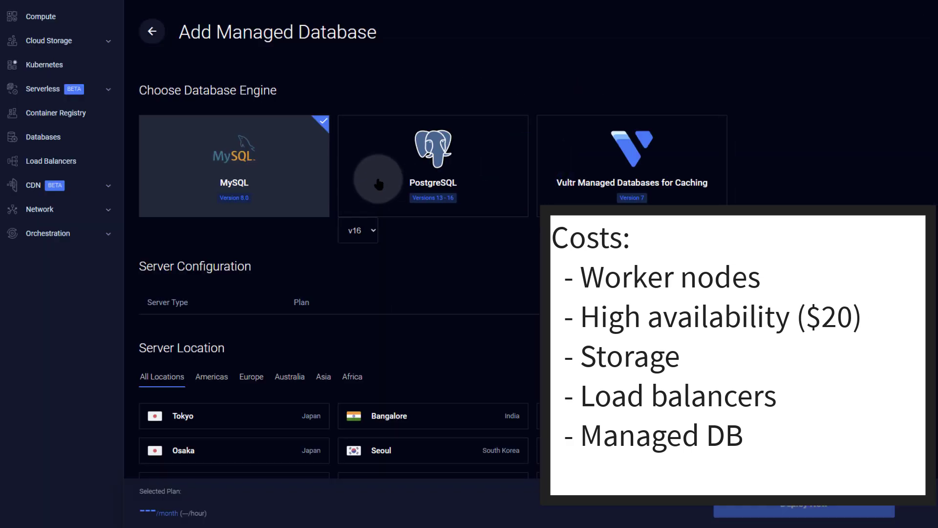
{"action": "scroll", "coordinate": [488, 245], "scroll_direction": "down", "scroll_amount": 1}
{"action": "left_click", "coordinate": [272, 280]}
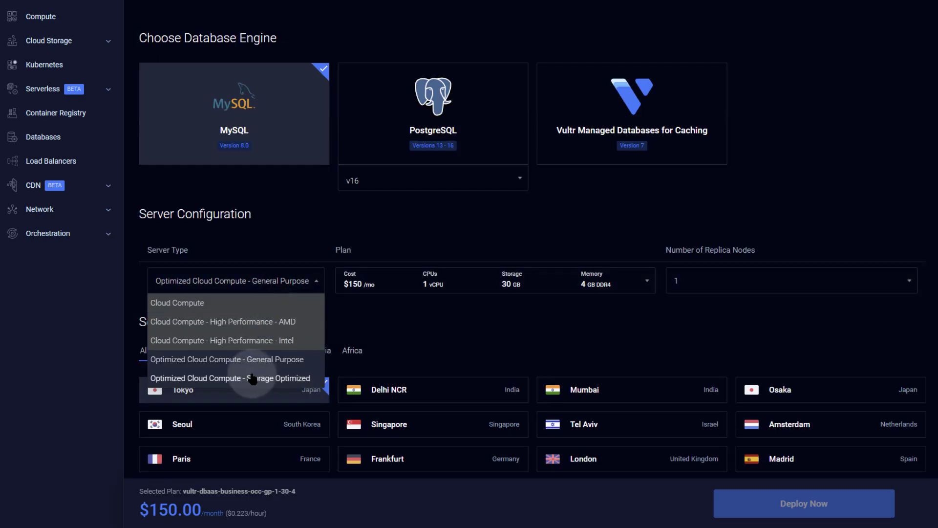
{"action": "left_click", "coordinate": [246, 322]}
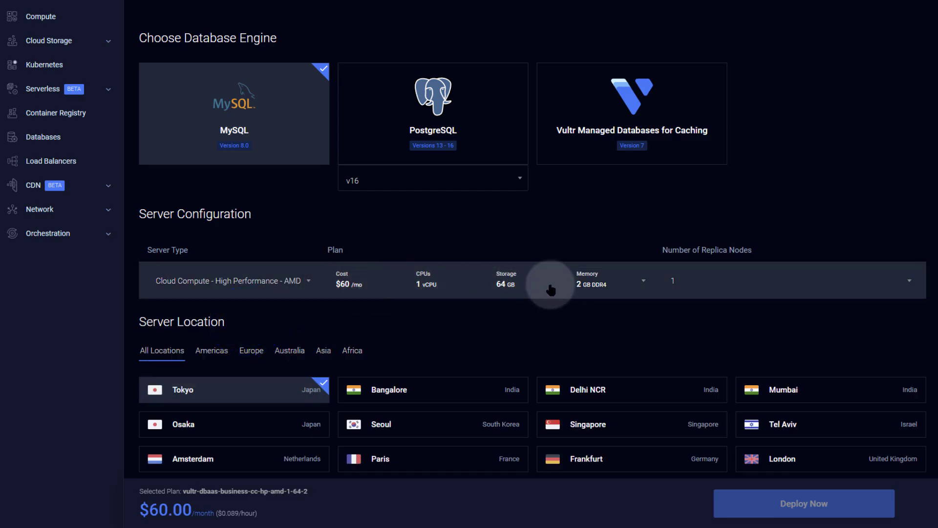
- Switch the database engine to PostgreSQL and choose the Cloud Compute - High Performance - AMD server type with the $60/mo plan
{"action": "left_click", "coordinate": [408, 161]}
{"action": "left_click", "coordinate": [210, 282]}
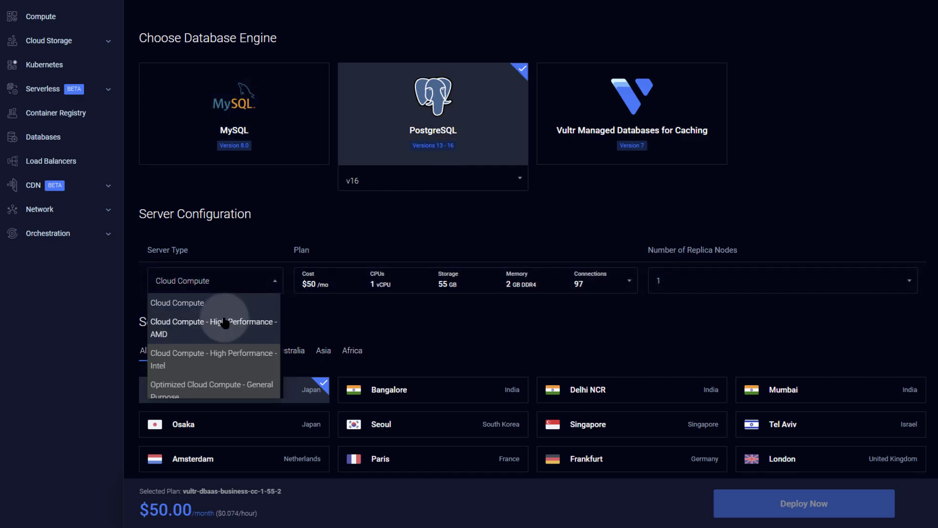
{"action": "left_click", "coordinate": [217, 320]}
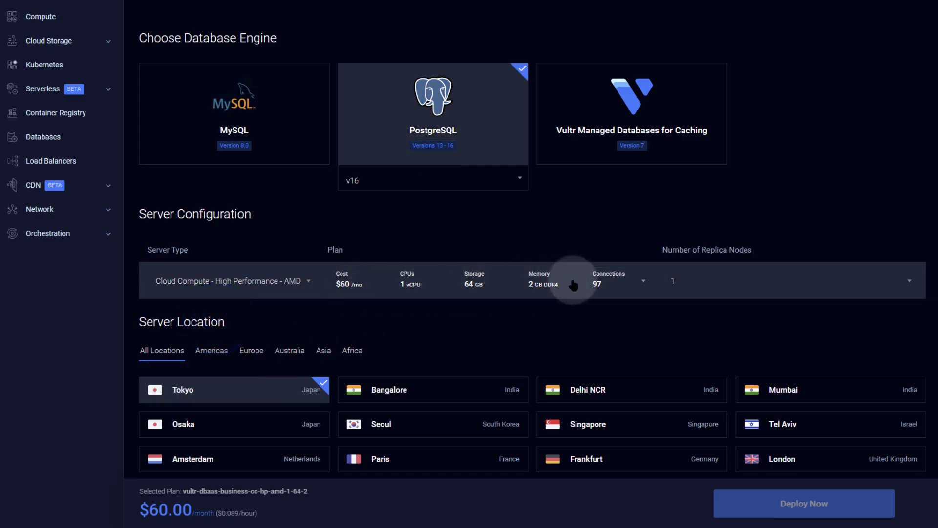
{"action": "left_click", "coordinate": [637, 279]}
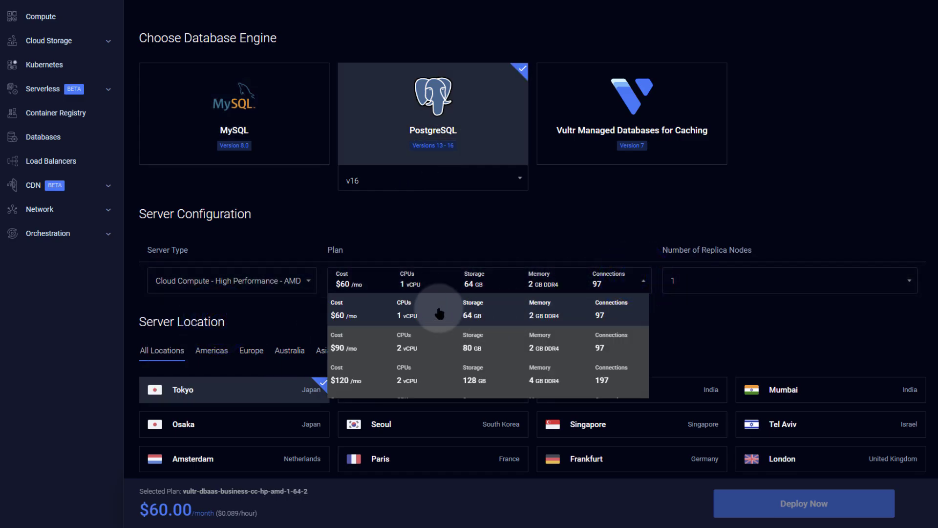
{"action": "left_click", "coordinate": [413, 313]}
- Check the available replica node counts and the monthly price of the selected PostgreSQL plan
{"action": "scroll", "coordinate": [376, 295], "scroll_direction": "down", "scroll_amount": 1}
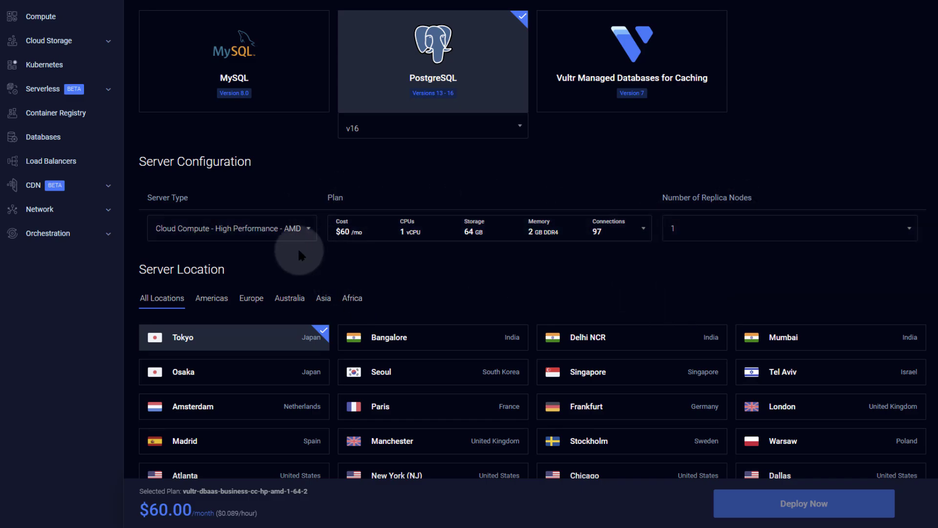
{"action": "left_click", "coordinate": [712, 224]}
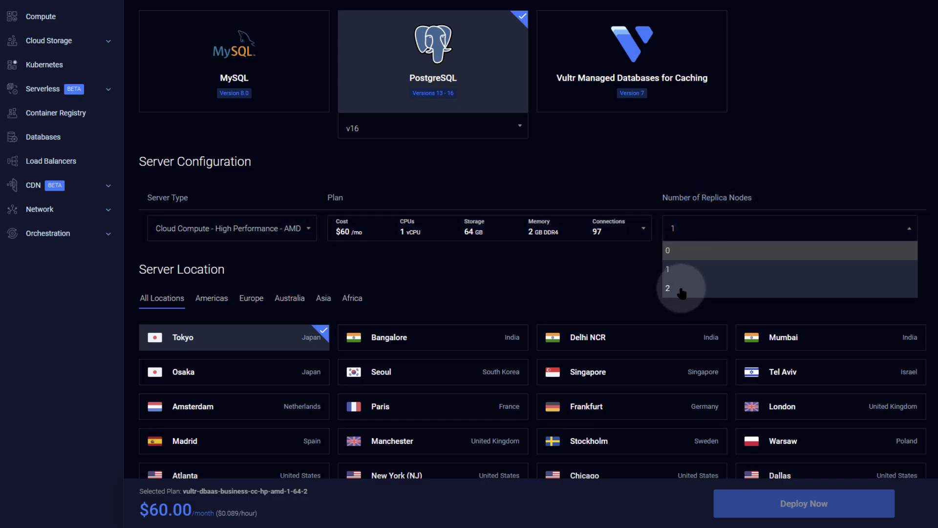
{"action": "left_click", "coordinate": [508, 275]}
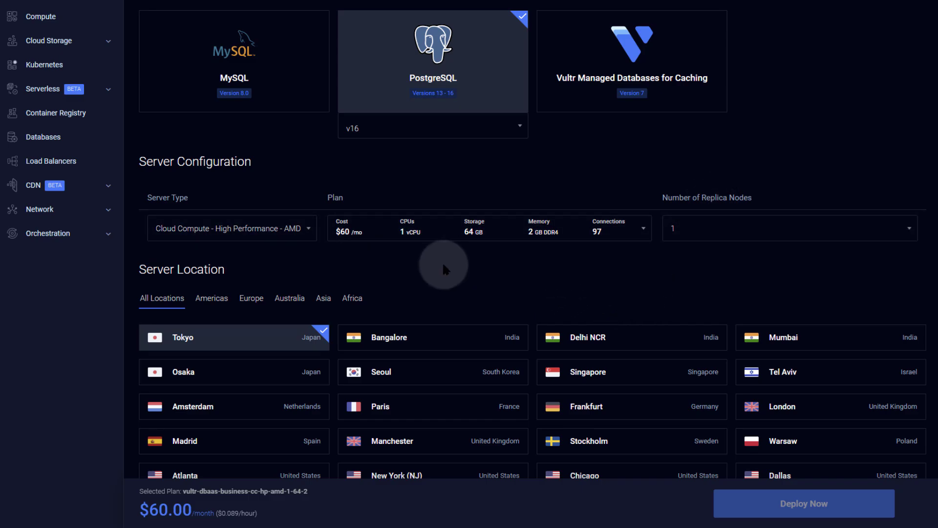
{"action": "scroll", "coordinate": [440, 262], "scroll_direction": "down", "scroll_amount": 7}
{"action": "left_click", "coordinate": [311, 398]}
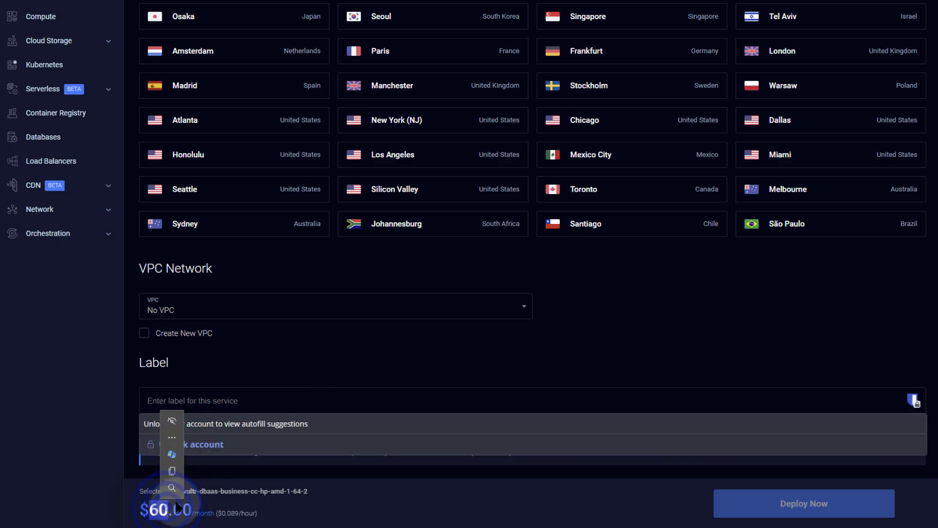
{"action": "left_click", "coordinate": [365, 493]}
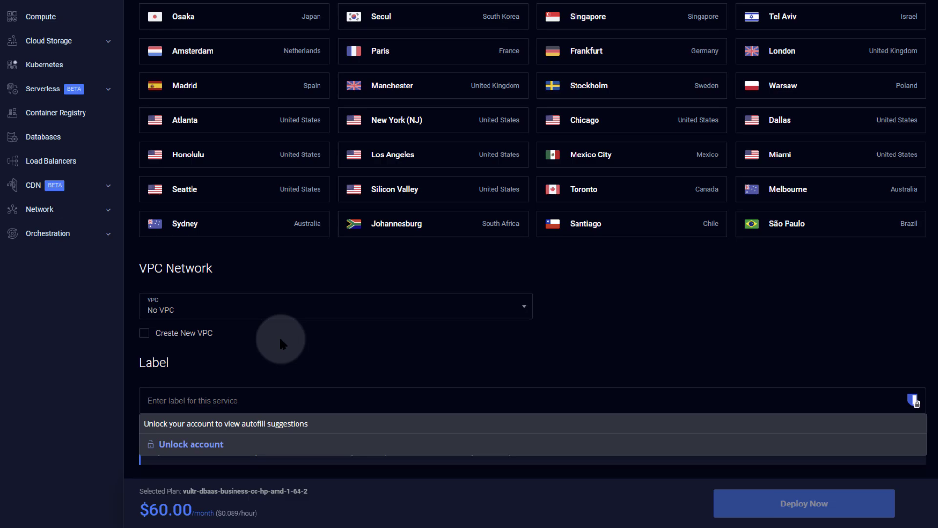
- Review the managed database form's engine, server configuration and location choices, and check the available VPC networks
{"action": "scroll", "coordinate": [289, 329], "scroll_direction": "up", "scroll_amount": 9}
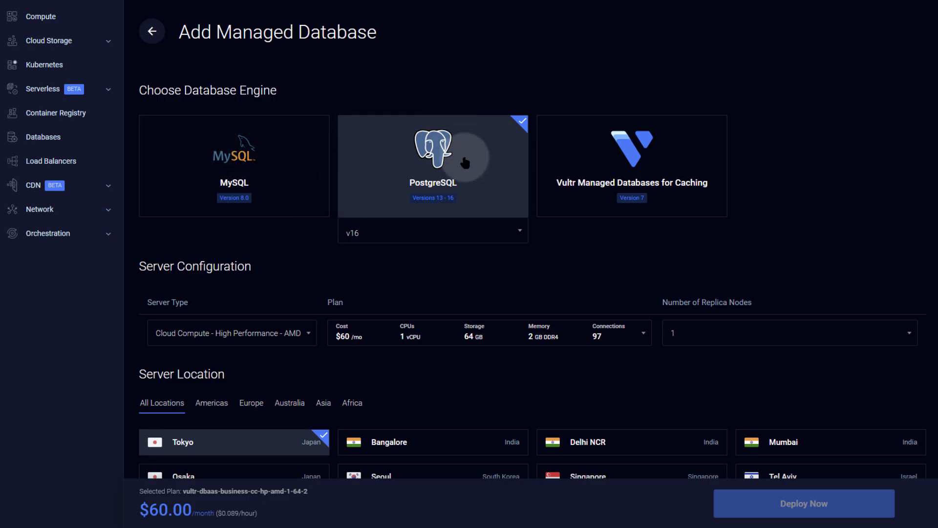
{"action": "scroll", "coordinate": [404, 326], "scroll_direction": "down", "scroll_amount": 3}
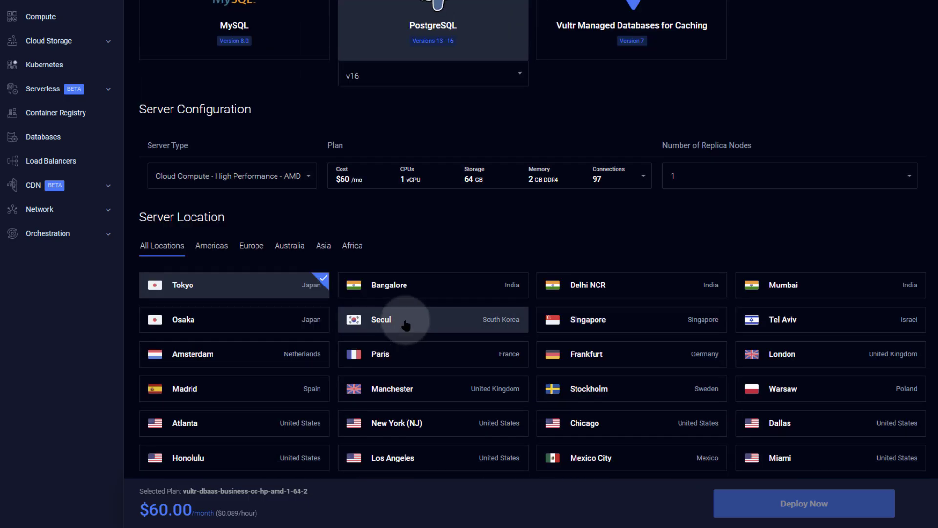
{"action": "scroll", "coordinate": [410, 298], "scroll_direction": "up", "scroll_amount": 3}
{"action": "scroll", "coordinate": [412, 254], "scroll_direction": "down", "scroll_amount": 6}
{"action": "scroll", "coordinate": [412, 232], "scroll_direction": "down", "scroll_amount": 3}
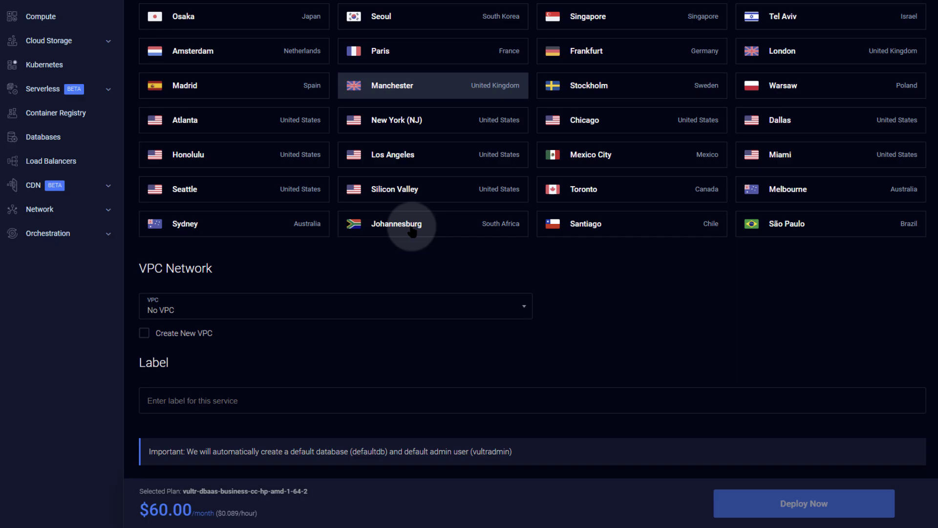
{"action": "left_click", "coordinate": [258, 305]}
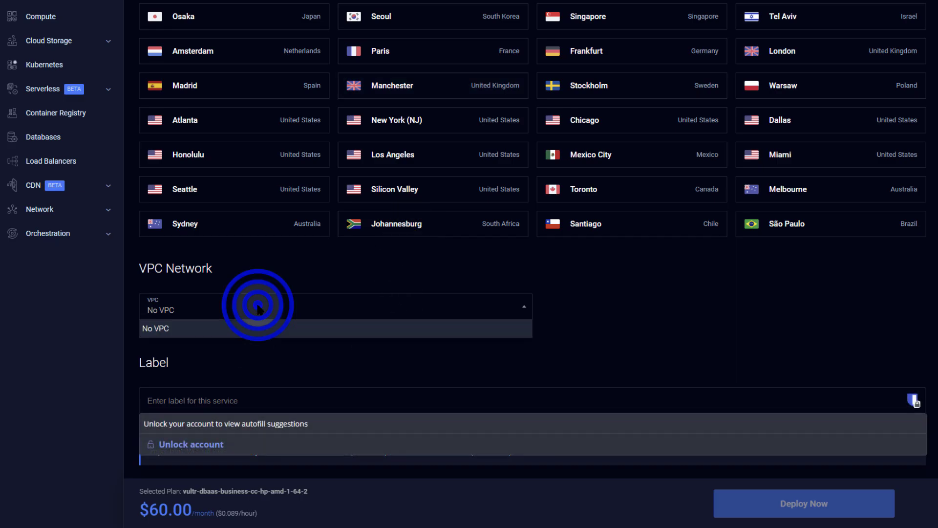
{"action": "left_click", "coordinate": [258, 362]}
{"action": "scroll", "coordinate": [286, 361], "scroll_direction": "up", "scroll_amount": 9}
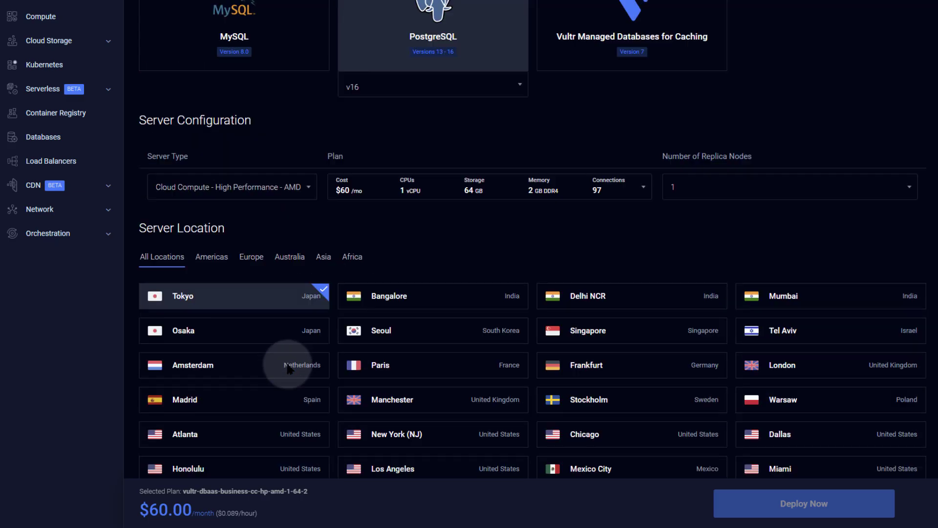